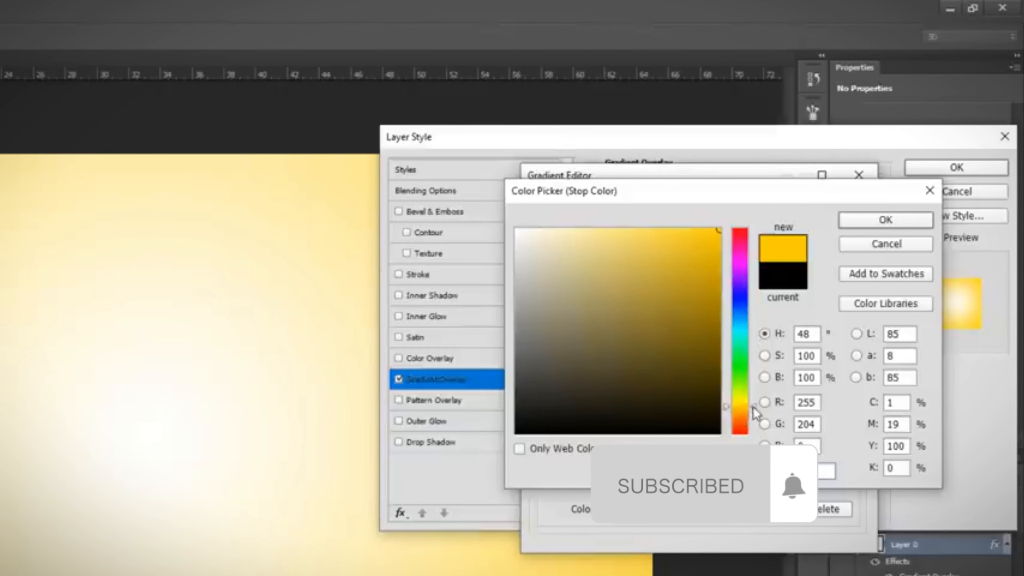
# - Set the gradient overlay's starting color stop to orange with hue 38, saturation 100 and brightness 100, and apply the layer style
pyautogui.moveTo(754, 411); pyautogui.dragTo(756, 414)
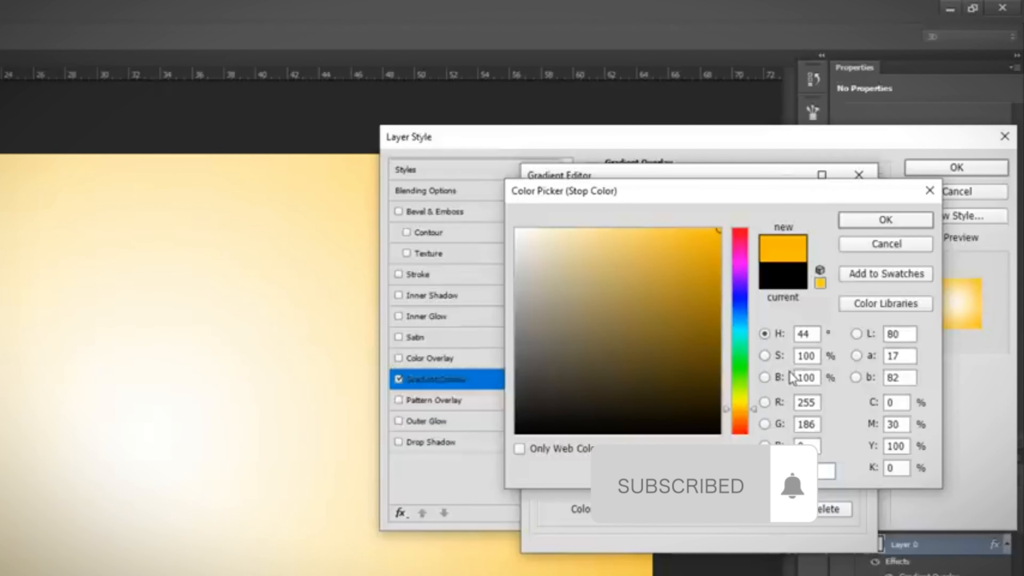
pyautogui.moveTo(757, 416); pyautogui.dragTo(757, 419)
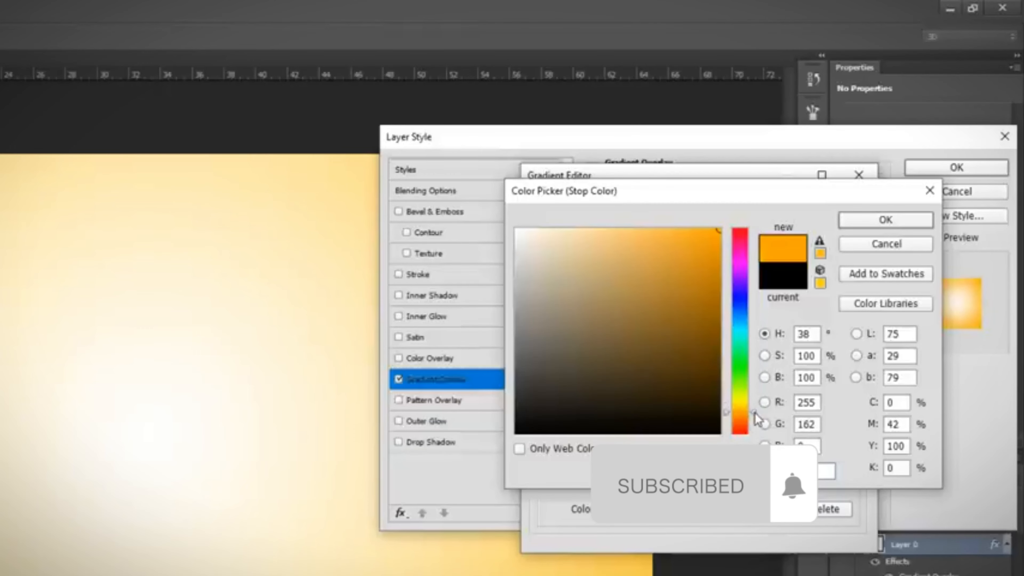
pyautogui.click(878, 221)
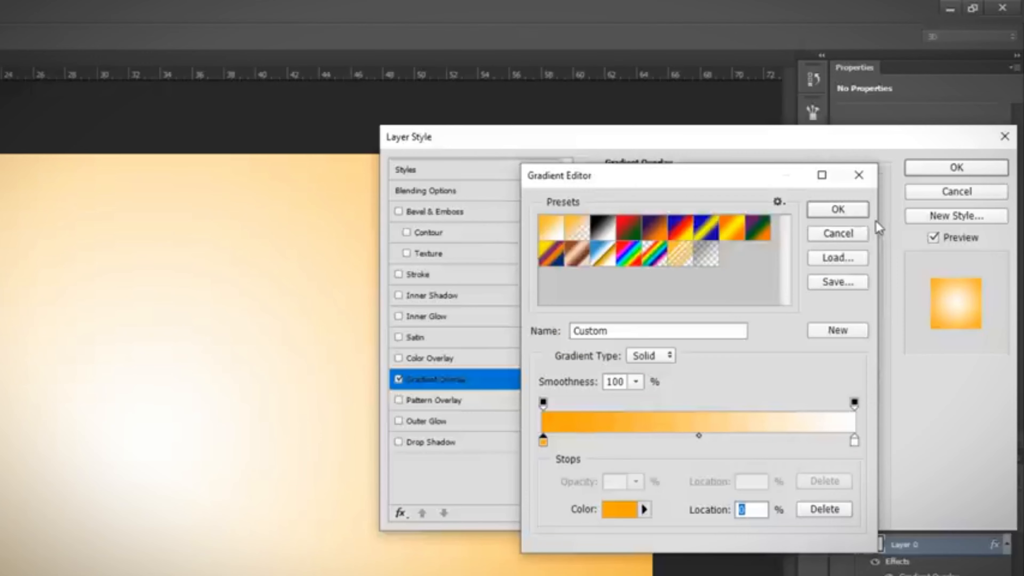
pyautogui.click(844, 214)
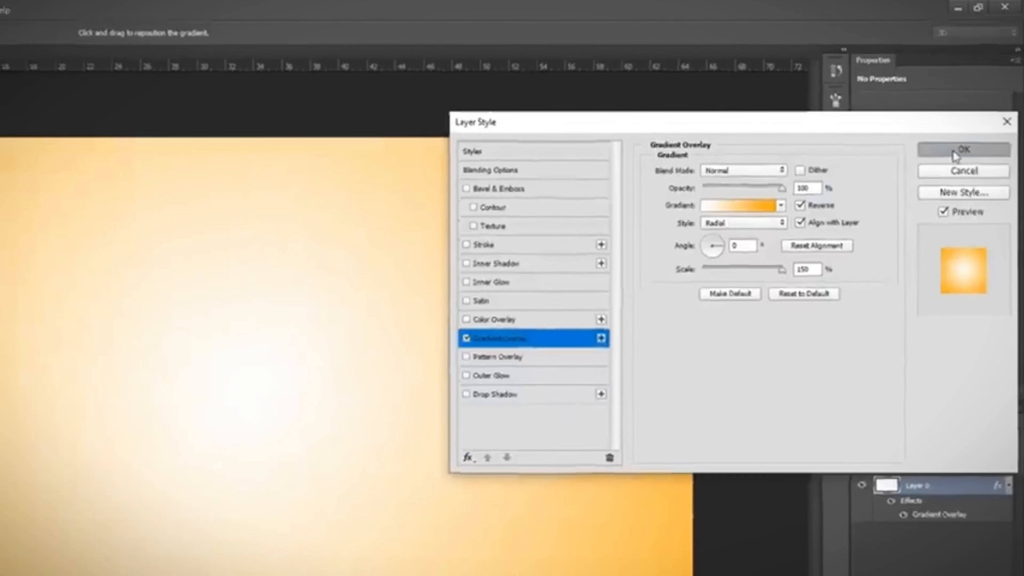
pyautogui.click(948, 172)
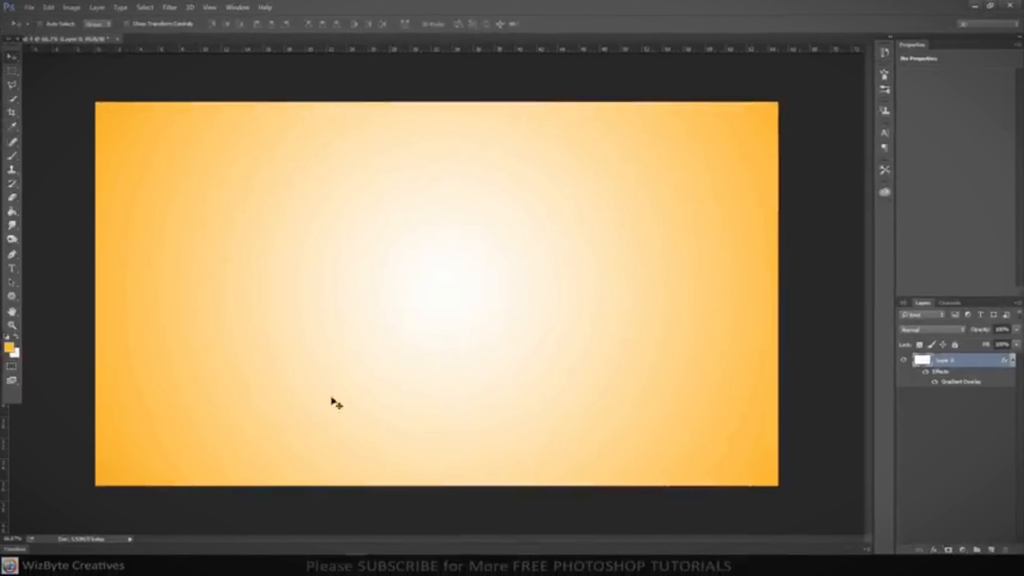
# - Place Model.jpg from the Dripping Effect folder onto the canvas, enlarge it slightly, shift it left of center and commit the placement
pyautogui.click(162, 530)
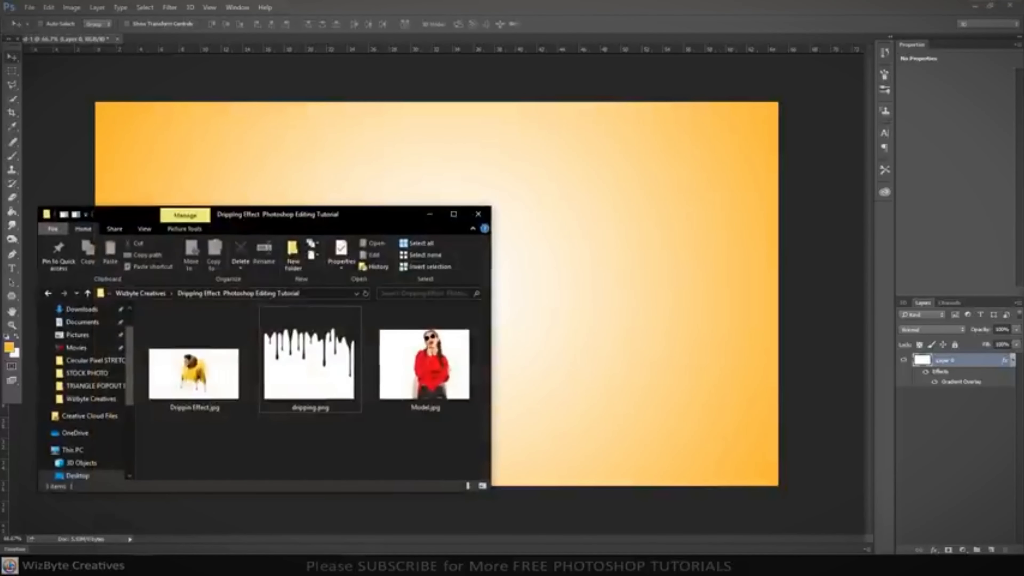
pyautogui.click(432, 377)
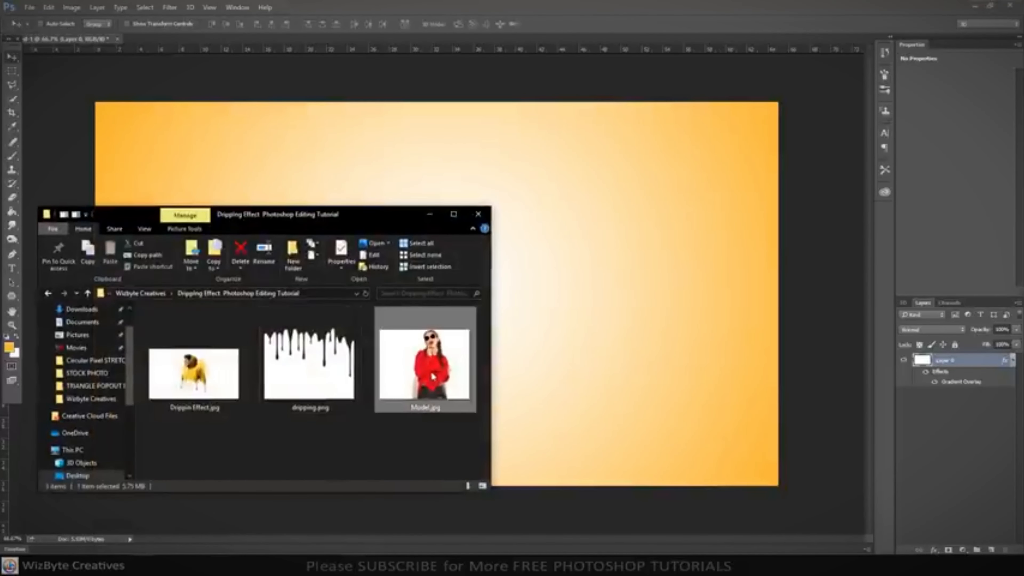
pyautogui.moveTo(435, 375); pyautogui.dragTo(577, 319)
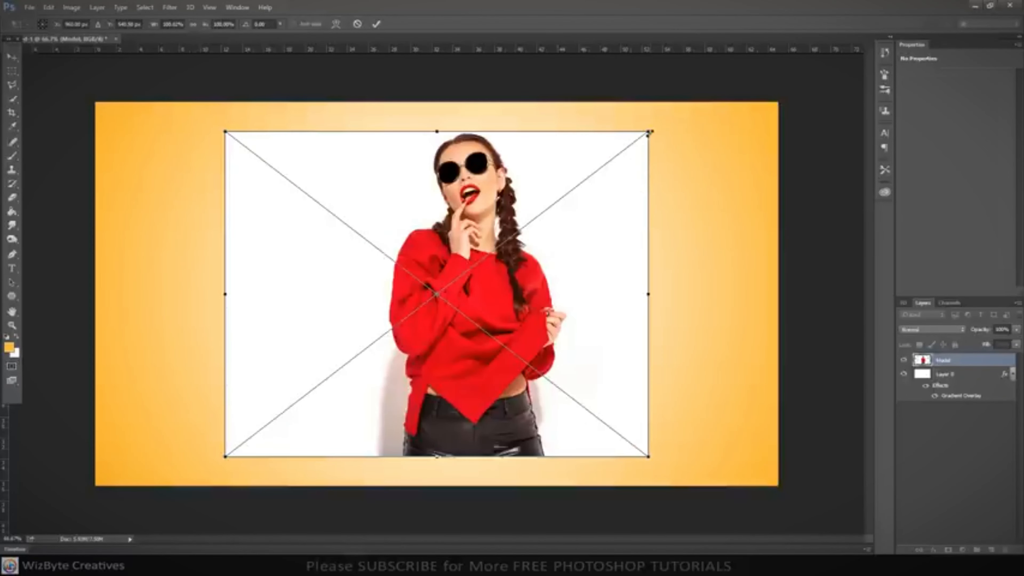
pyautogui.moveTo(649, 133); pyautogui.dragTo(670, 130)
pyautogui.moveTo(605, 258); pyautogui.dragTo(552, 256)
pyautogui.press('Return')
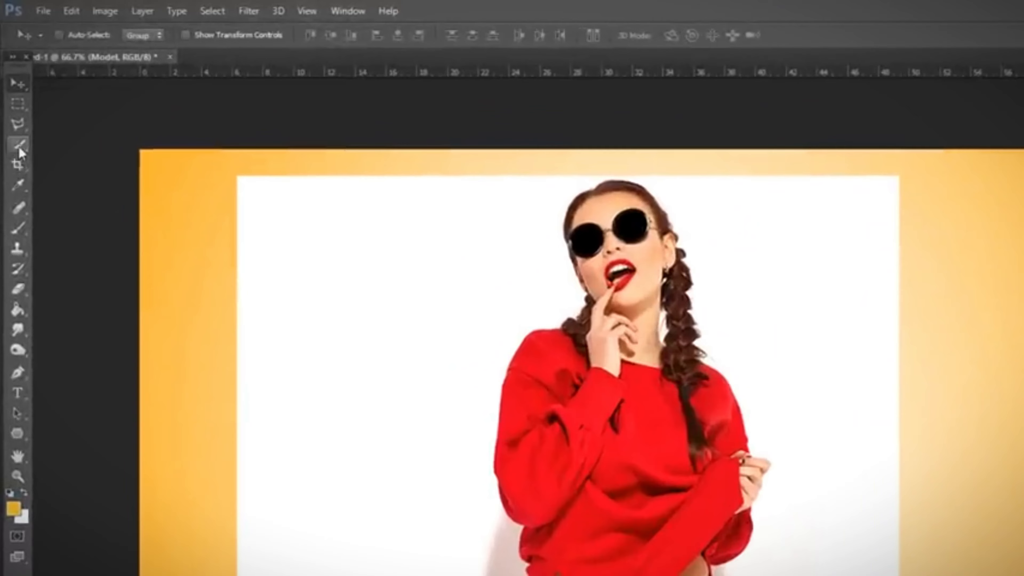
# - Select the whole model, from her hair to her trousers, using the Quick Selection tool with a slightly larger brush
pyautogui.click(20, 149)
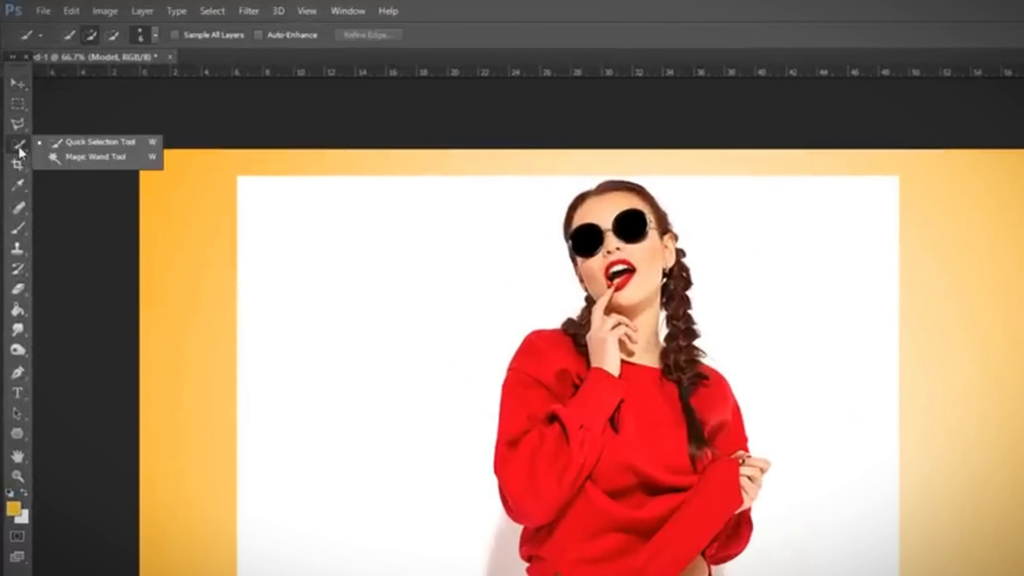
pyautogui.click(95, 145)
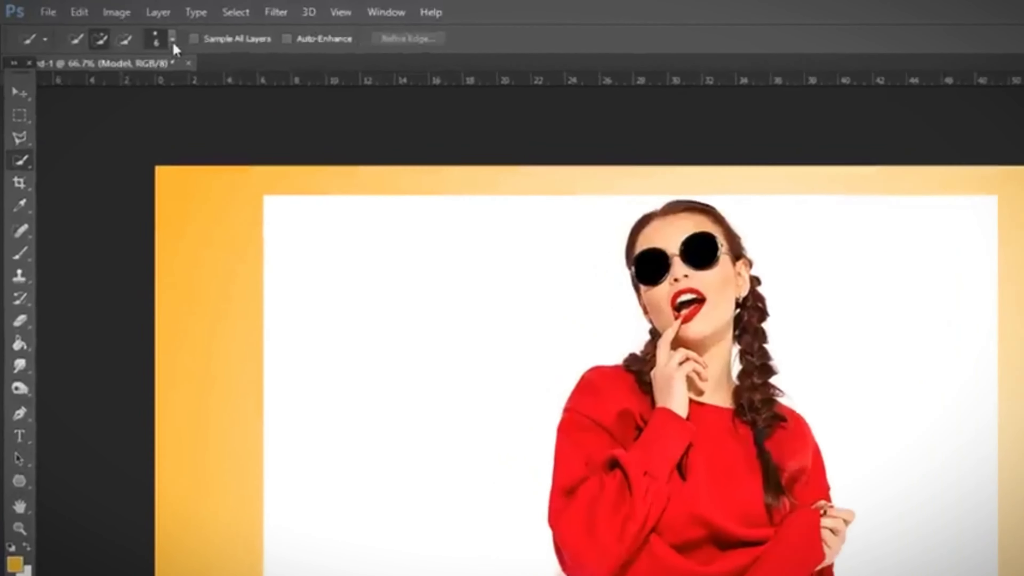
pyautogui.click(173, 43)
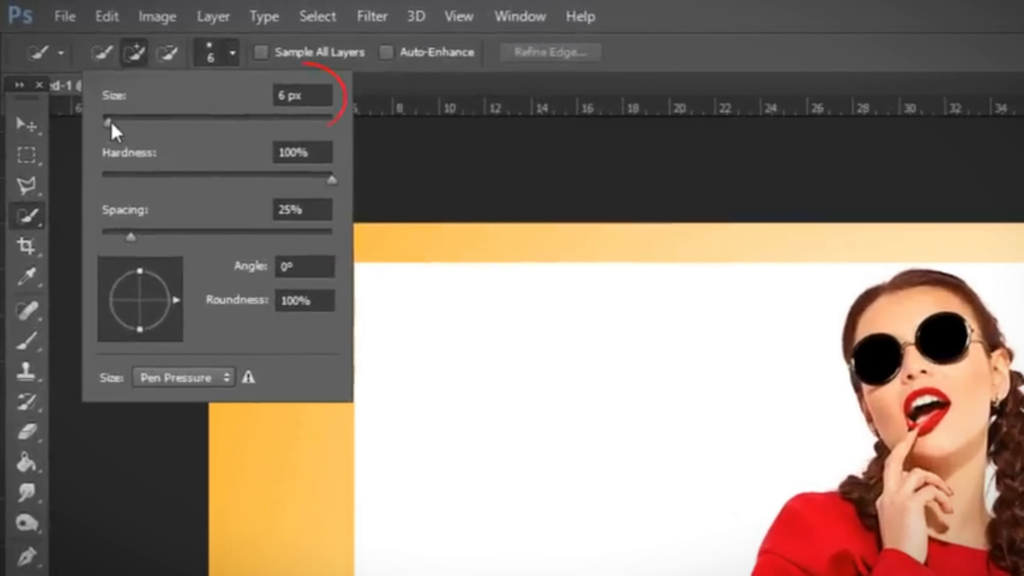
pyautogui.moveTo(115, 130); pyautogui.dragTo(119, 131)
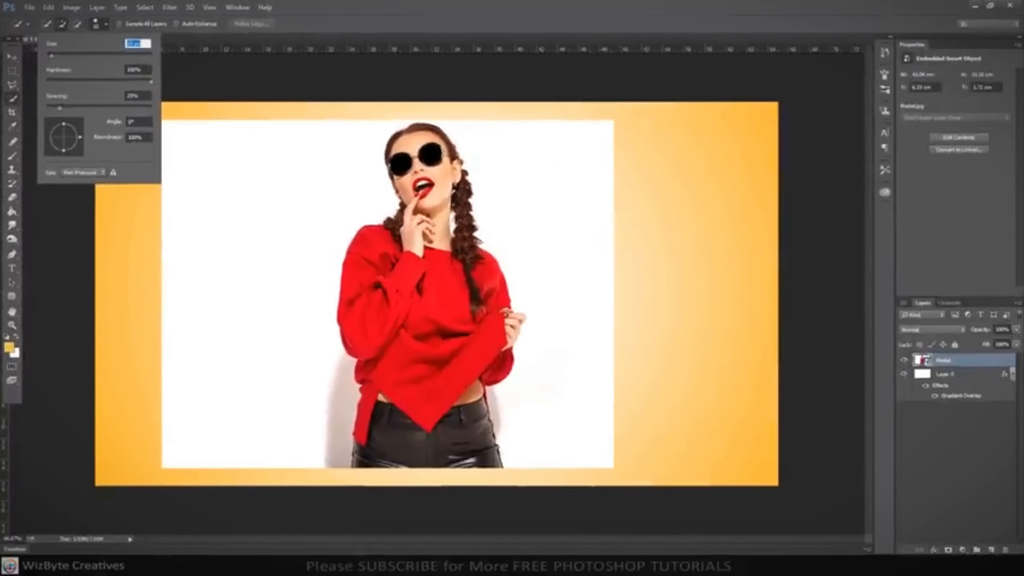
pyautogui.press('Return')
pyautogui.moveTo(414, 133); pyautogui.dragTo(426, 182)
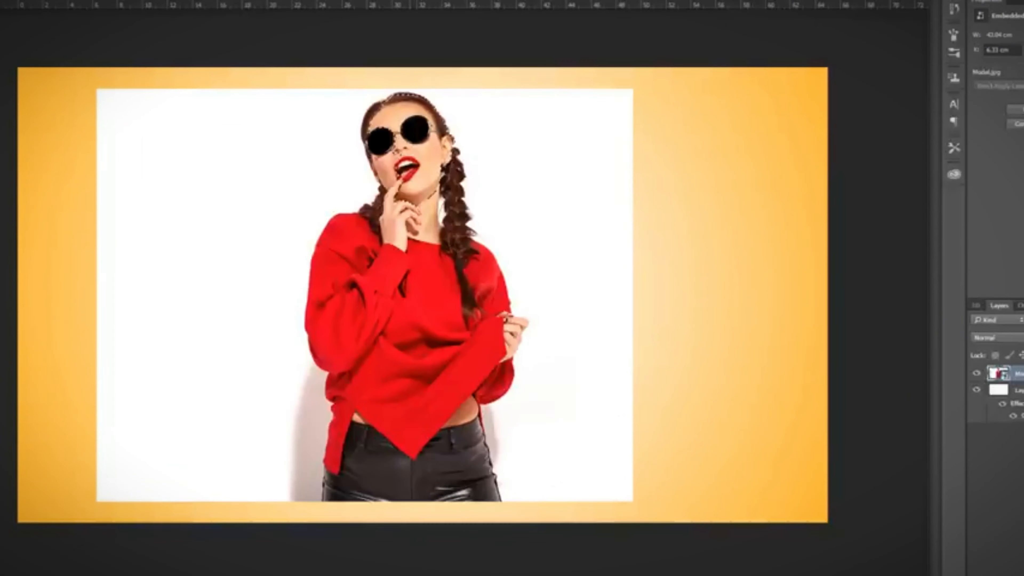
pyautogui.moveTo(377, 133); pyautogui.dragTo(390, 136)
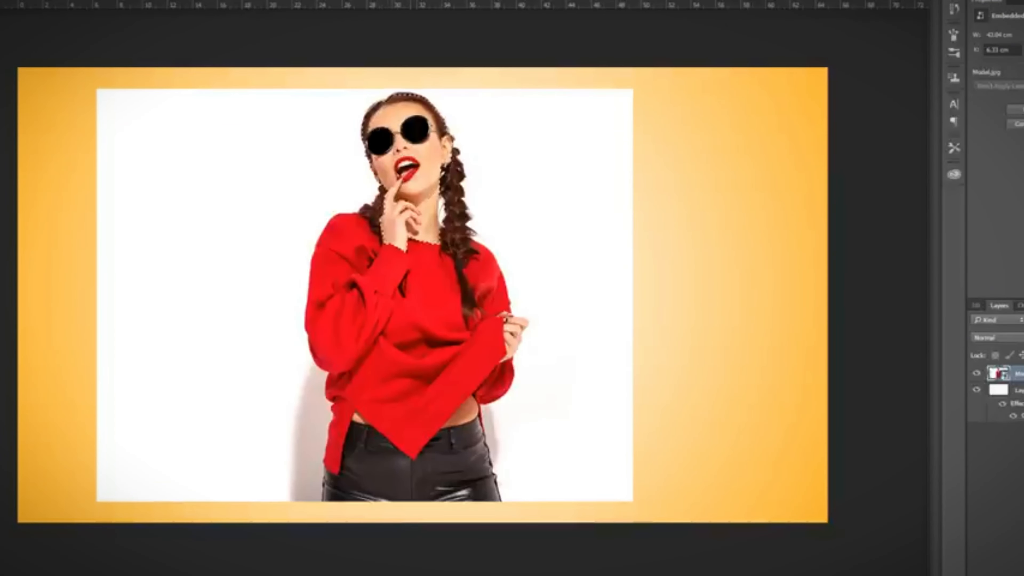
pyautogui.moveTo(392, 266); pyautogui.dragTo(355, 260)
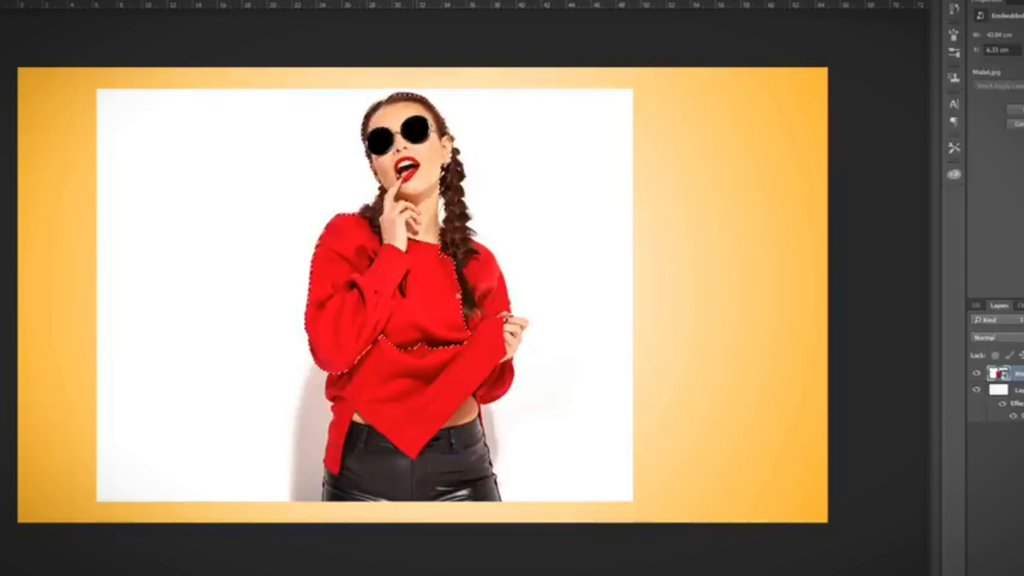
pyautogui.moveTo(479, 278)
pyautogui.mouseDown()
pyautogui.moveTo(487, 350)
pyautogui.moveTo(500, 365)
pyautogui.mouseUp()
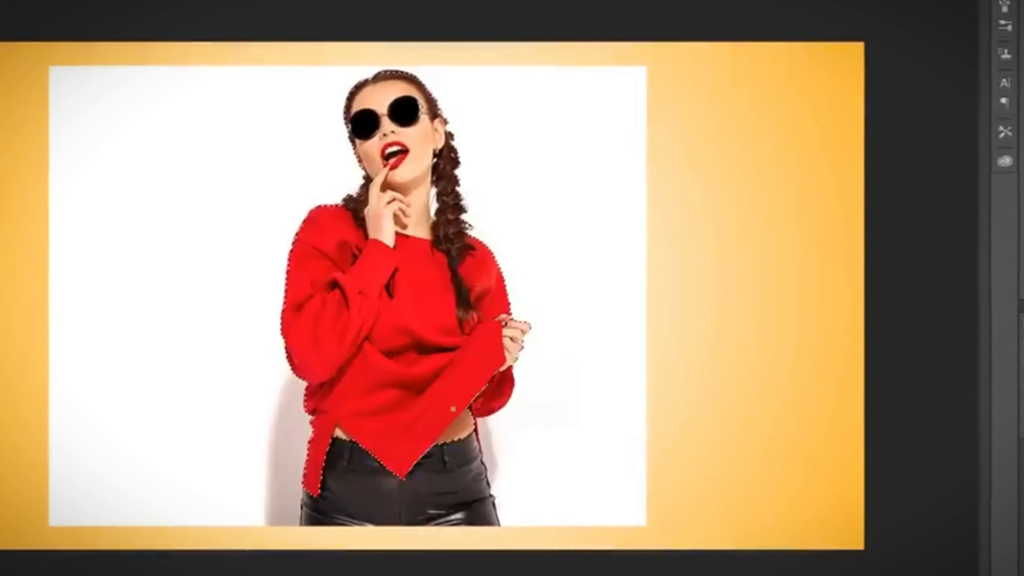
pyautogui.moveTo(452, 409); pyautogui.dragTo(491, 393)
pyautogui.moveTo(438, 435)
pyautogui.mouseDown()
pyautogui.moveTo(441, 501)
pyautogui.moveTo(397, 493)
pyautogui.moveTo(350, 459)
pyautogui.mouseUp()
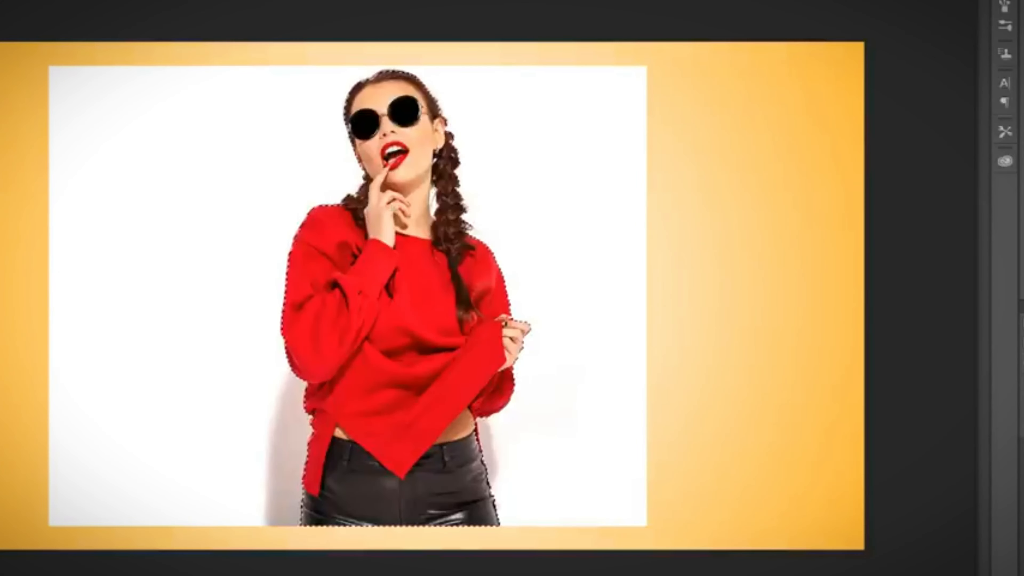
# - Subtract the white gap between the model's neck and the braid on the right from the selection
pyautogui.scroll(4, 380, 68)
pyautogui.scroll(7, 389, 43)
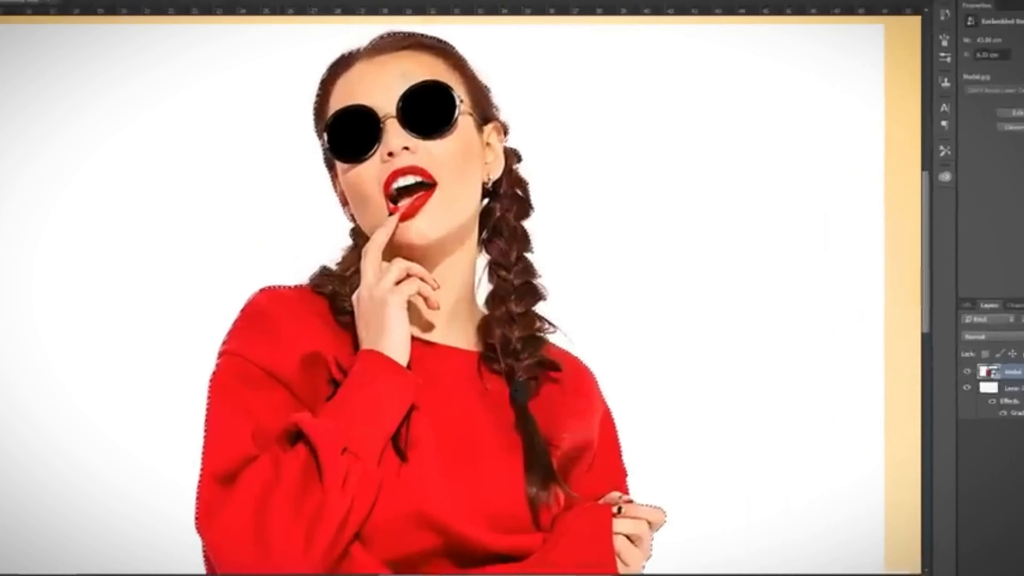
pyautogui.scroll(2, 389, 44)
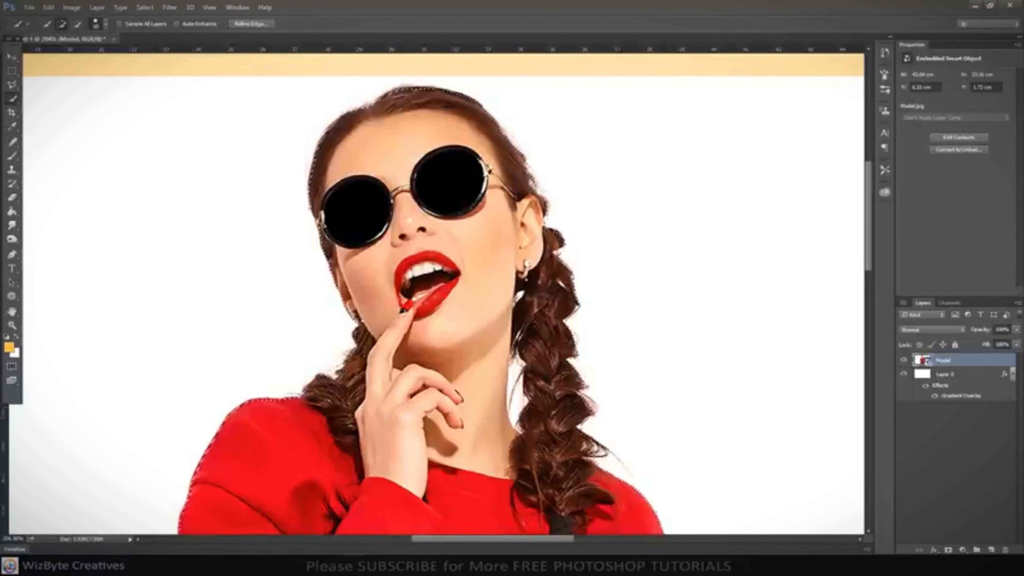
pyautogui.keyDown('alt'); pyautogui.click(539, 177); pyautogui.keyUp('alt')
pyautogui.moveTo(519, 405); pyautogui.dragTo(516, 373)
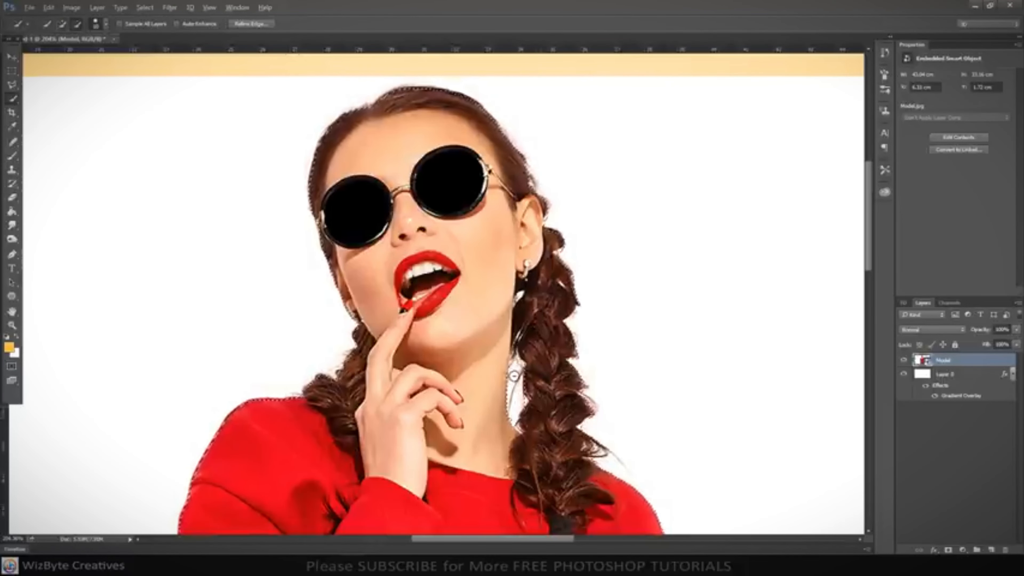
pyautogui.scroll(-4, 514, 376)
pyautogui.scroll(-3, 519, 394)
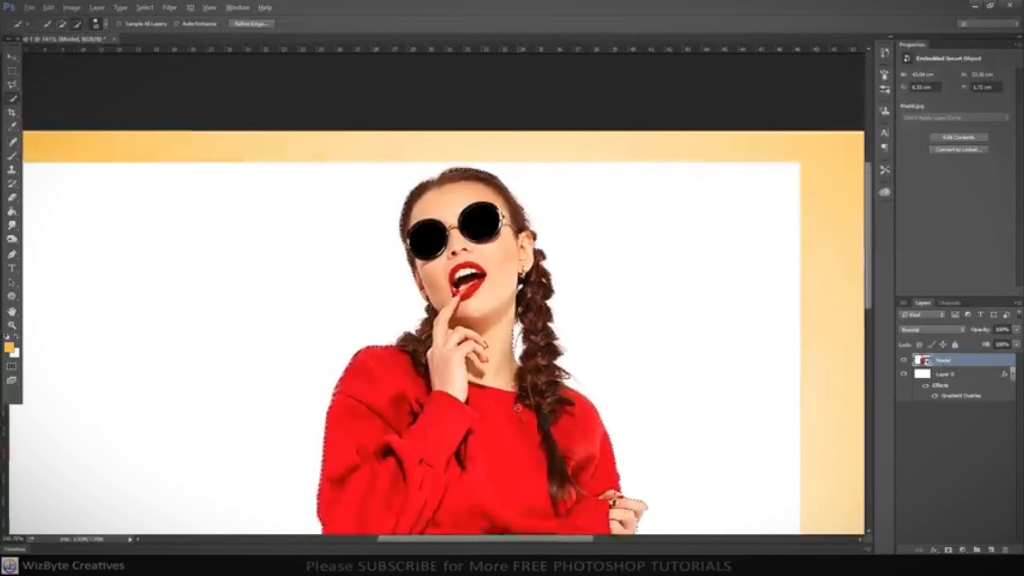
pyautogui.scroll(3, 518, 409)
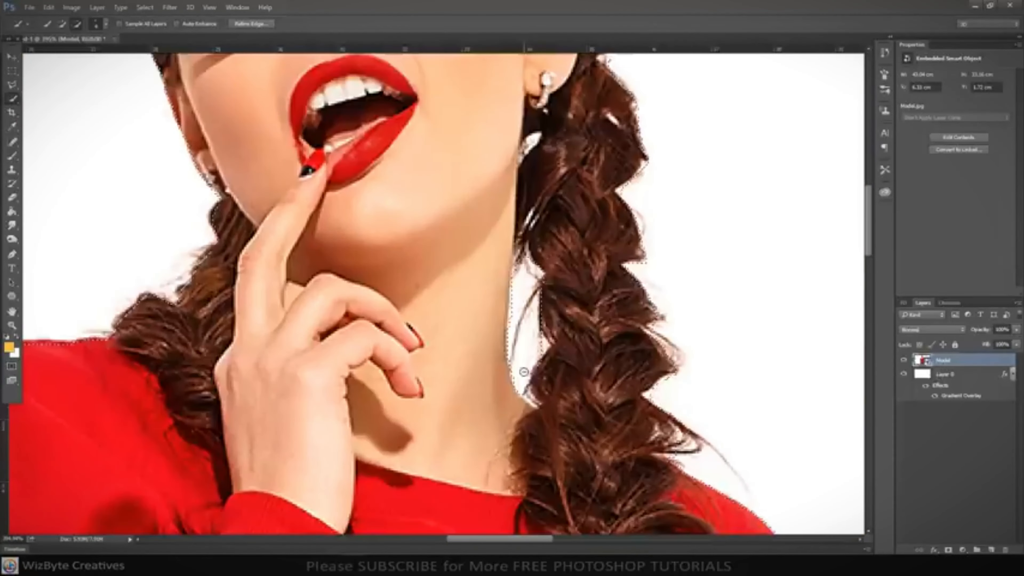
pyautogui.scroll(-3, 524, 372)
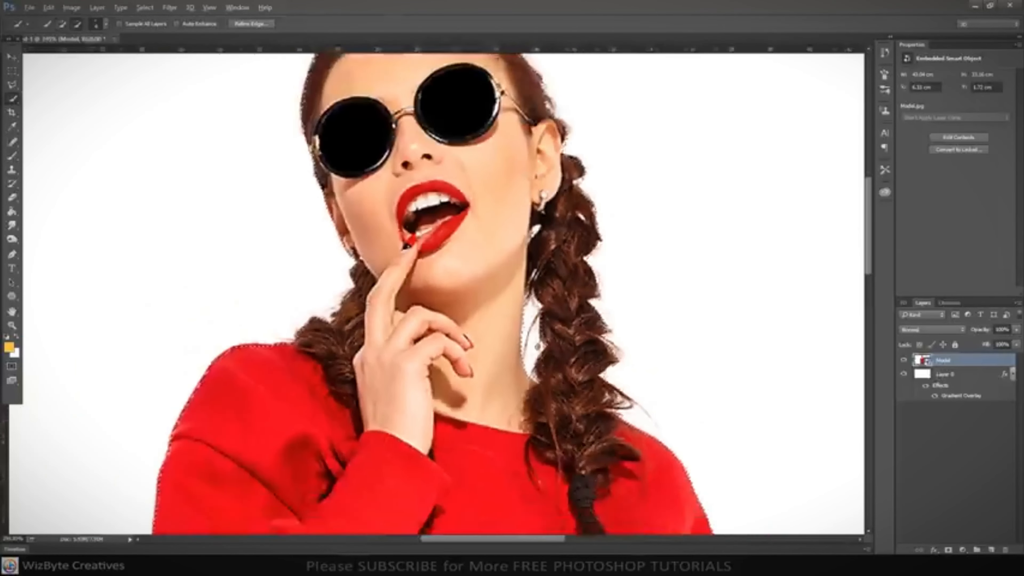
pyautogui.scroll(-4, 537, 346)
pyautogui.hotkey('ctrl', '0')
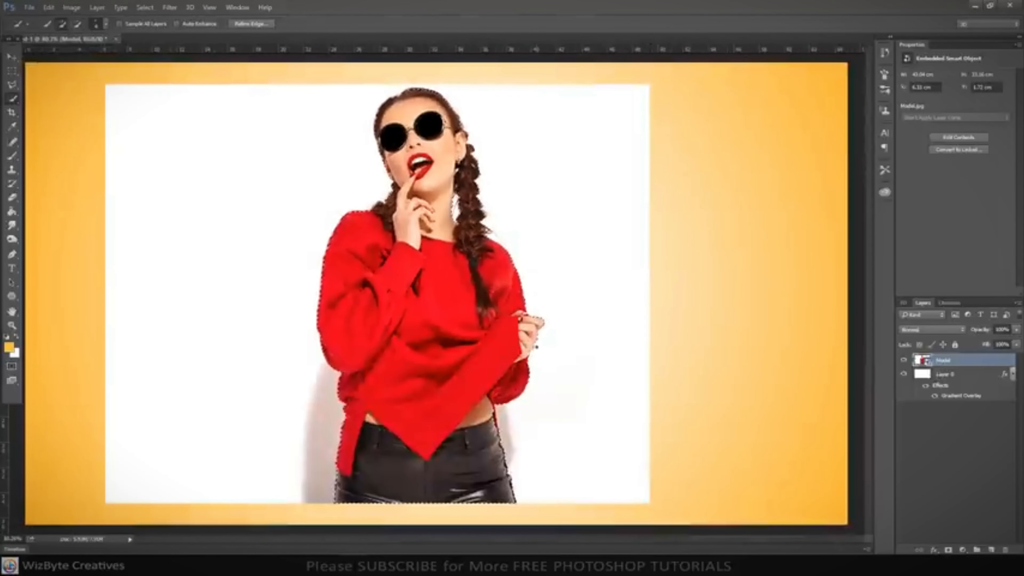
# - Refine the edge of the model selection with Smart Radius enabled and a small edge detection radius
pyautogui.scroll(4, 537, 347)
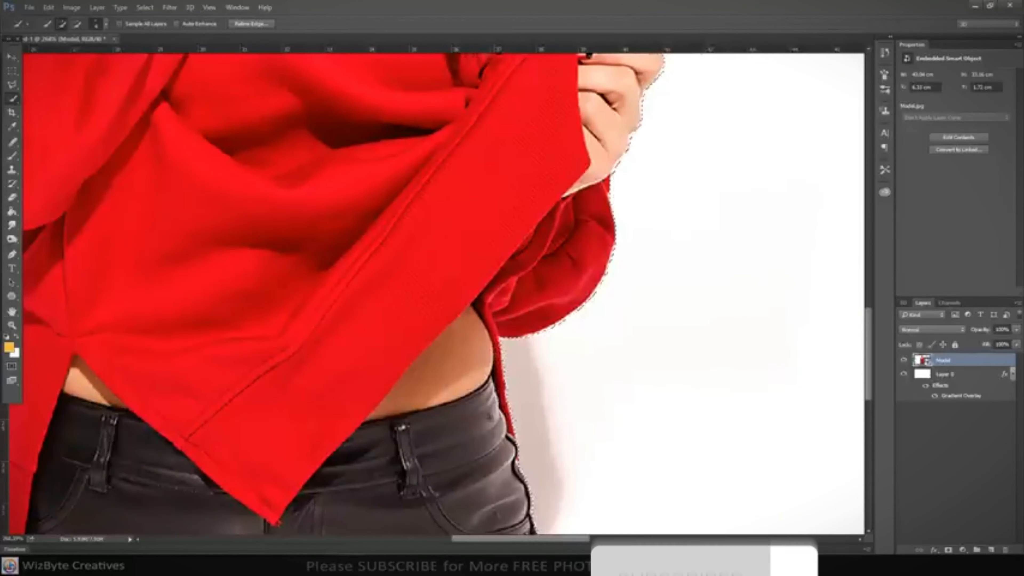
pyautogui.scroll(-5, 536, 347)
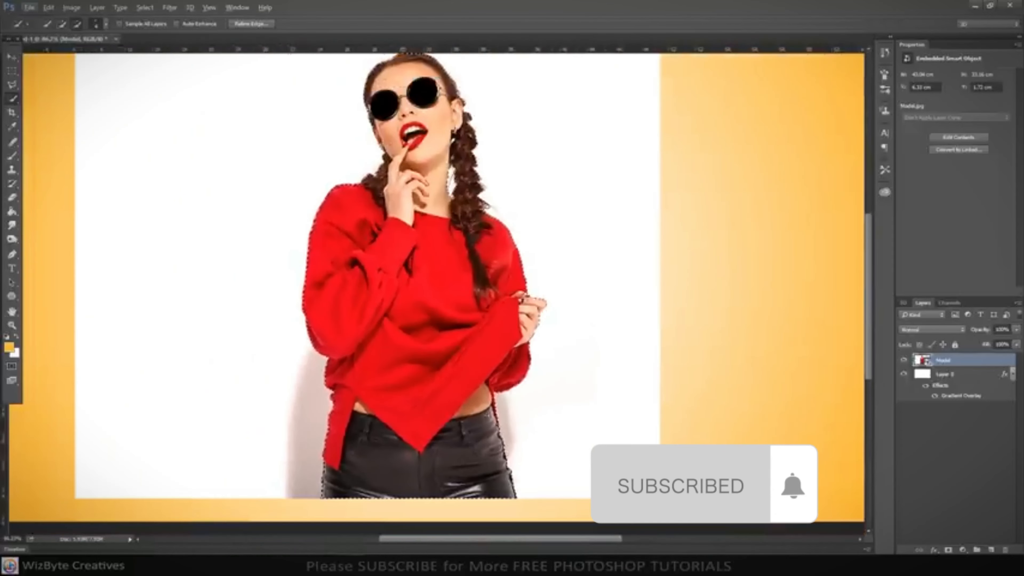
pyautogui.scroll(-1, 536, 347)
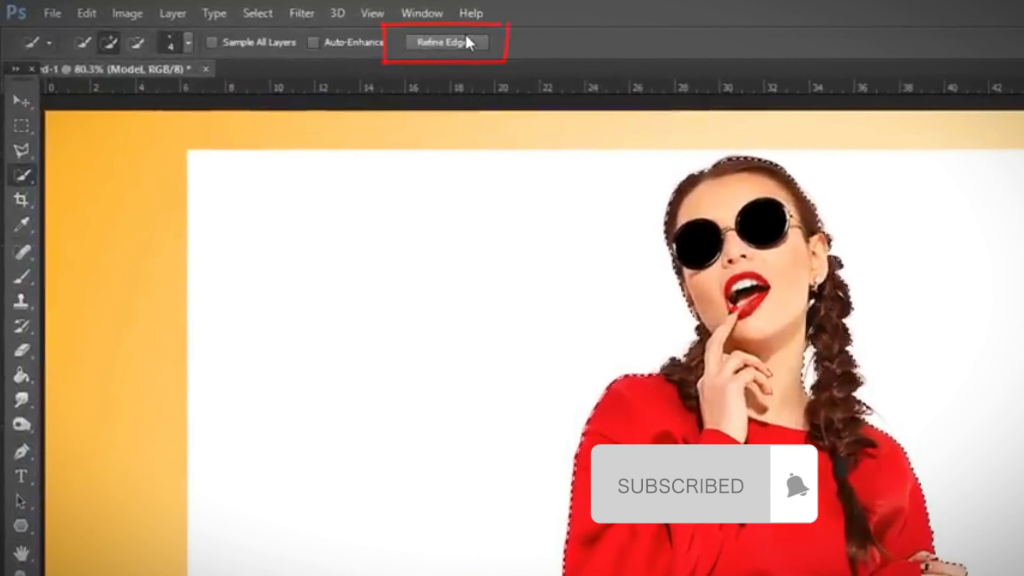
pyautogui.click(467, 40)
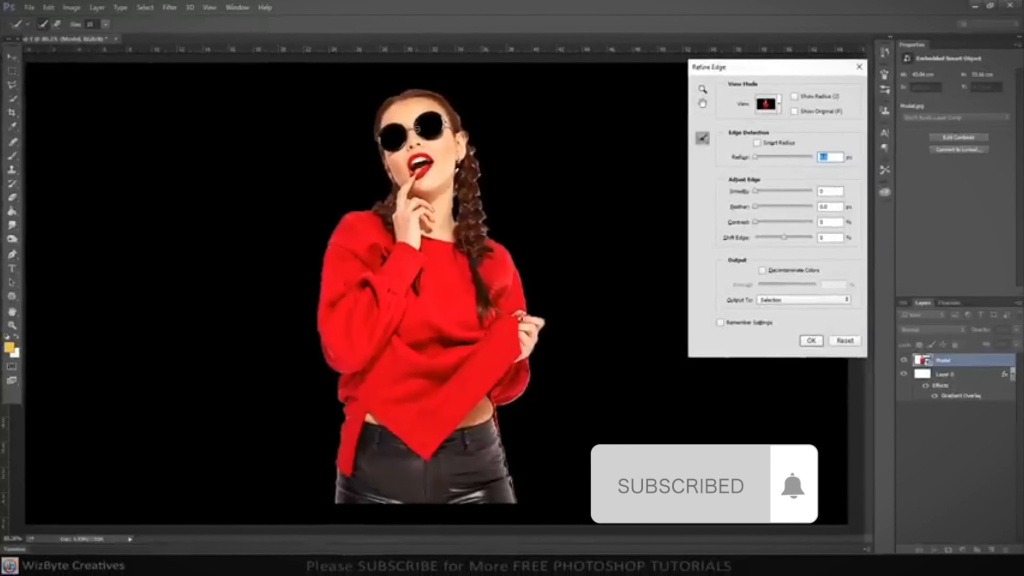
pyautogui.hotkey('ctrl', '+')
pyautogui.hotkey('ctrl', '+')
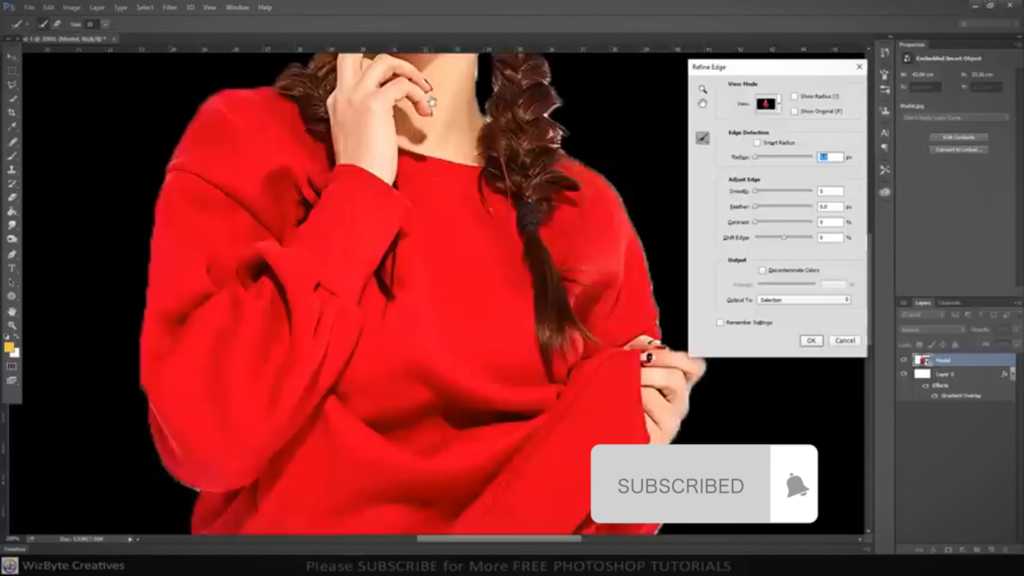
pyautogui.moveTo(435, 138); pyautogui.dragTo(462, 394)
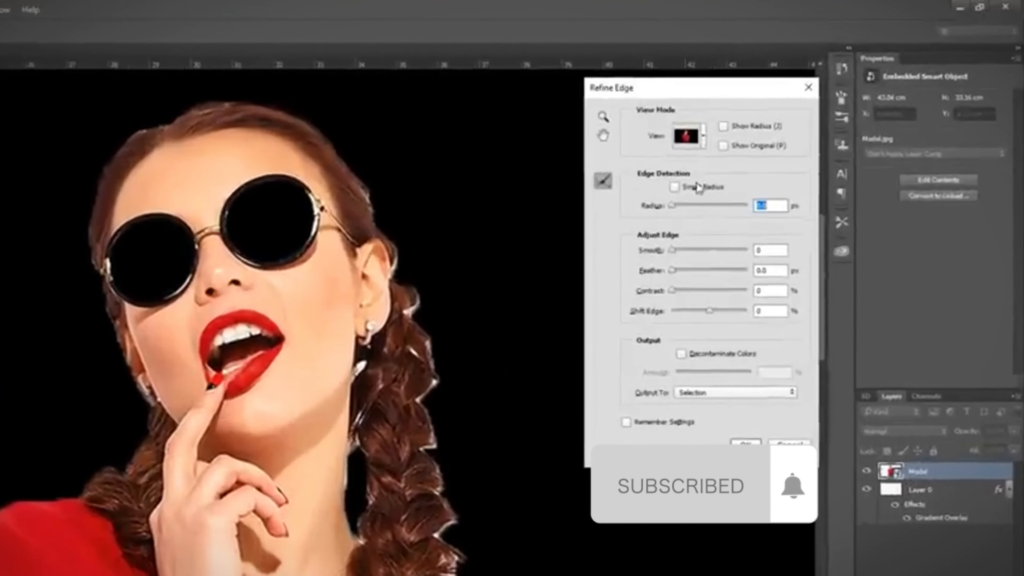
pyautogui.click(729, 157)
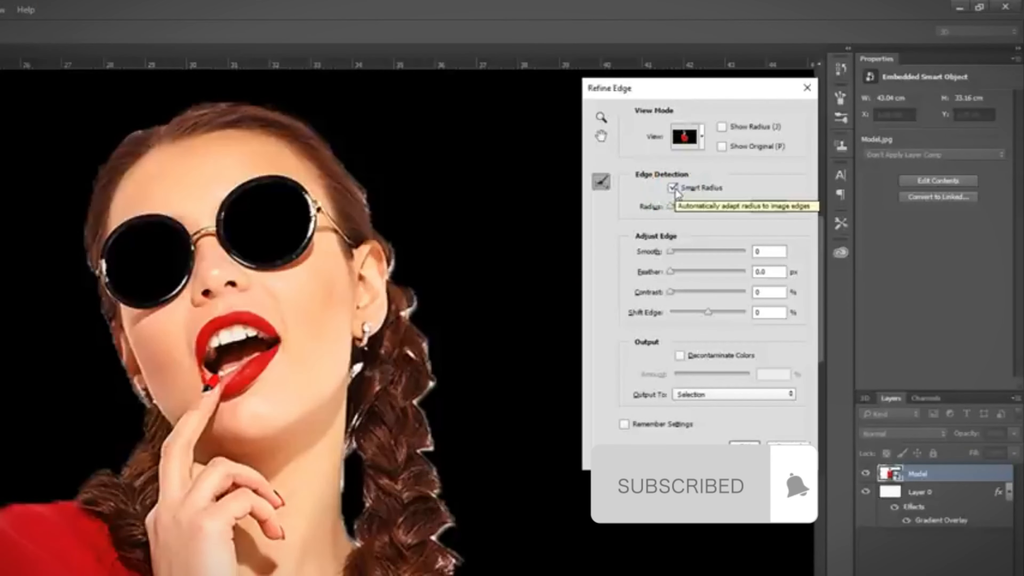
pyautogui.moveTo(672, 208); pyautogui.dragTo(681, 206)
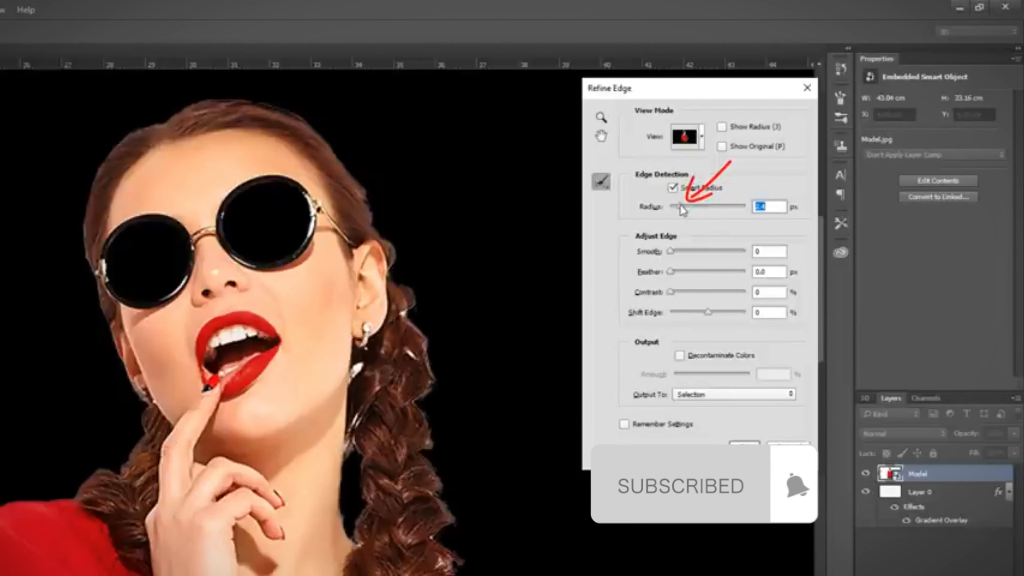
pyautogui.moveTo(681, 206); pyautogui.dragTo(677, 206)
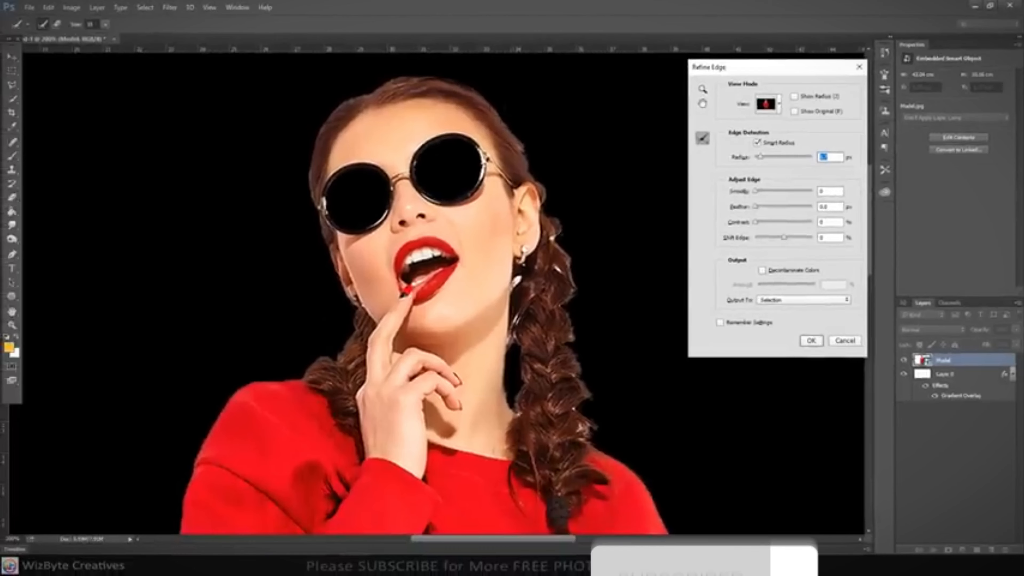
# - Brush the refine radius along the hair and braid edges on the sunlit ear side, down to the shoulder
pyautogui.press('[')
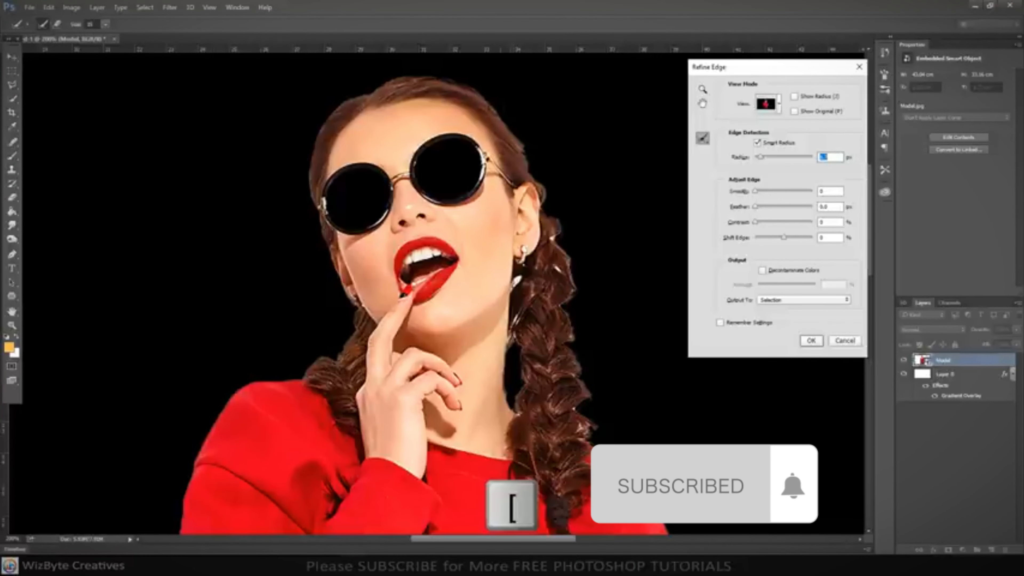
pyautogui.press(']')
pyautogui.moveTo(522, 143); pyautogui.dragTo(576, 294)
pyautogui.moveTo(571, 343); pyautogui.dragTo(577, 361)
pyautogui.moveTo(581, 380)
pyautogui.mouseDown()
pyautogui.moveTo(583, 405)
pyautogui.moveTo(610, 437)
pyautogui.moveTo(594, 449)
pyautogui.mouseUp()
pyautogui.moveTo(583, 374); pyautogui.dragTo(573, 350)
# - Brush the refine radius over the top of the head, the opposite hair edge and the braid resting on the raised-hand side
pyautogui.scroll(3, 549, 325)
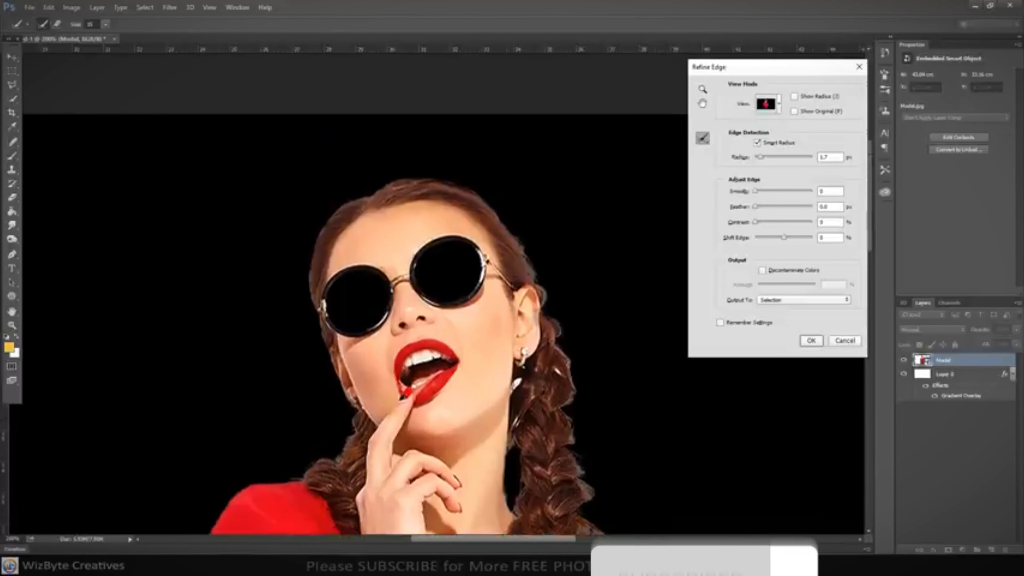
pyautogui.moveTo(443, 180)
pyautogui.mouseDown()
pyautogui.moveTo(366, 209)
pyautogui.moveTo(322, 239)
pyautogui.mouseUp()
pyautogui.moveTo(312, 258); pyautogui.dragTo(309, 301)
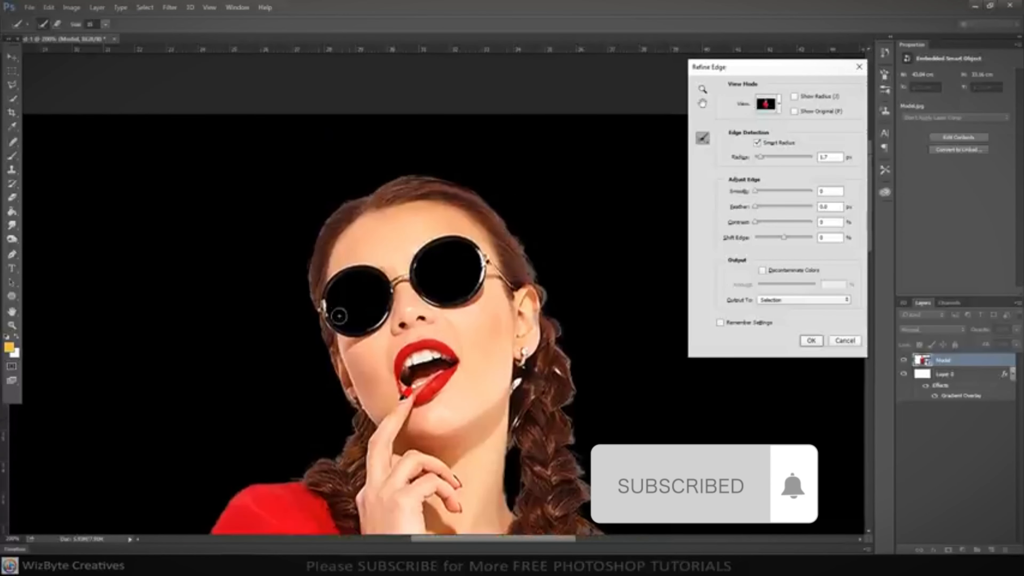
pyautogui.moveTo(319, 243); pyautogui.dragTo(308, 276)
pyautogui.moveTo(330, 351); pyautogui.dragTo(355, 407)
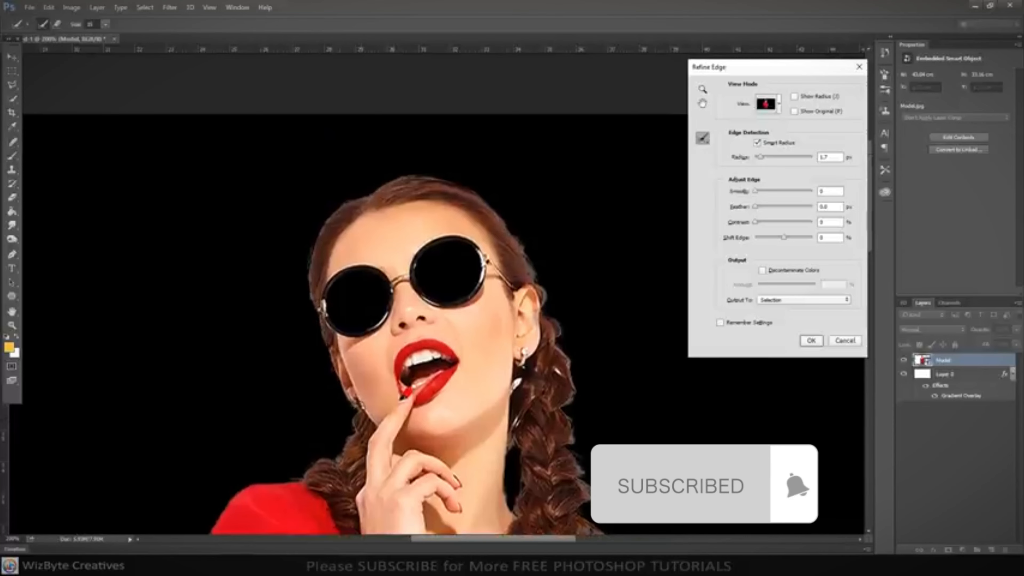
pyautogui.moveTo(346, 449)
pyautogui.mouseDown()
pyautogui.moveTo(320, 459)
pyautogui.moveTo(335, 449)
pyautogui.moveTo(314, 480)
pyautogui.mouseUp()
pyautogui.scroll(-5, 408, 298)
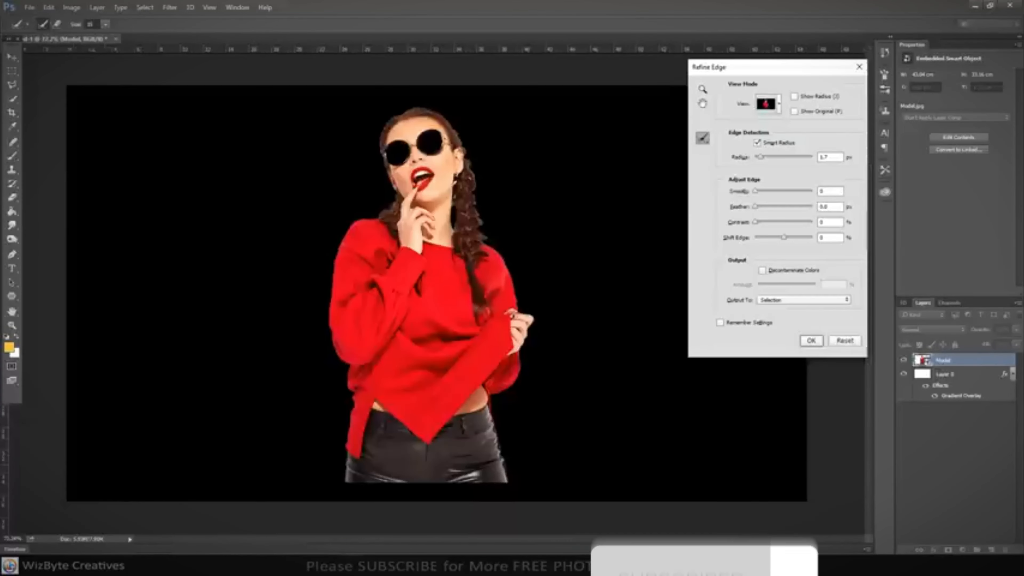
pyautogui.scroll(2, 408, 298)
pyautogui.moveTo(378, 194); pyautogui.dragTo(361, 203)
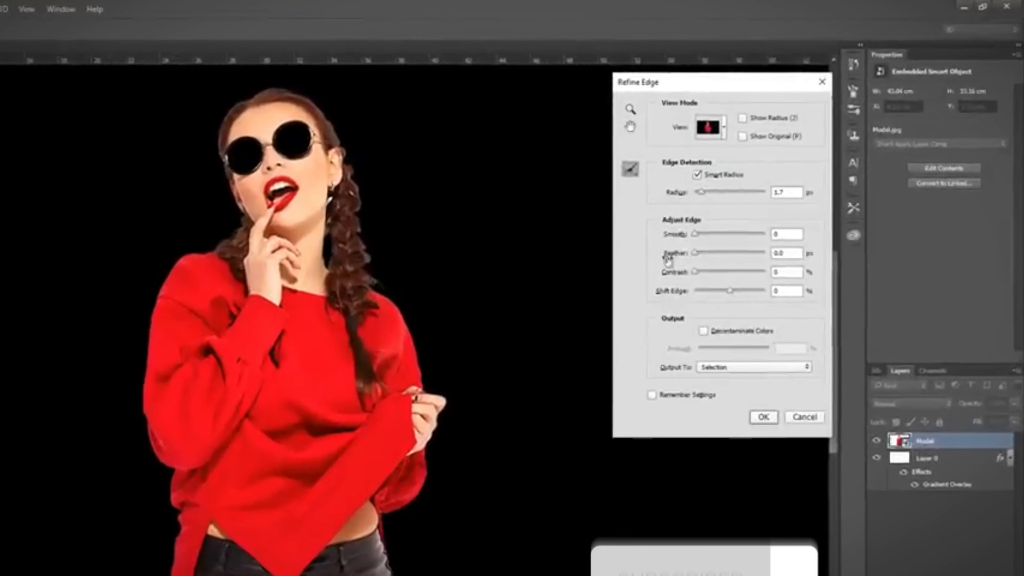
# - Decontaminate the edge colors by 100% and output the refined selection as a new layer with layer mask
pyautogui.click(703, 332)
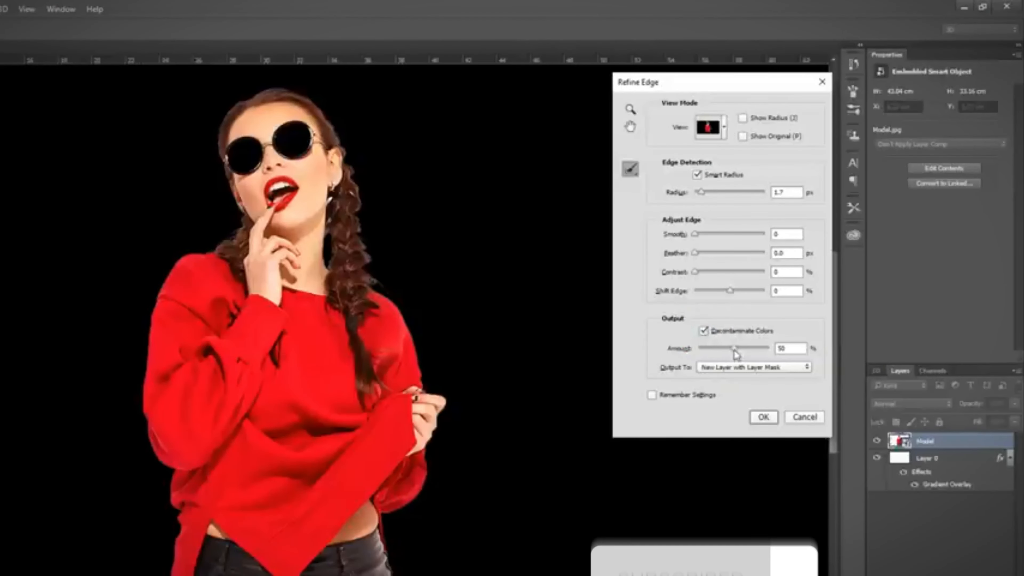
pyautogui.moveTo(736, 354); pyautogui.dragTo(770, 351)
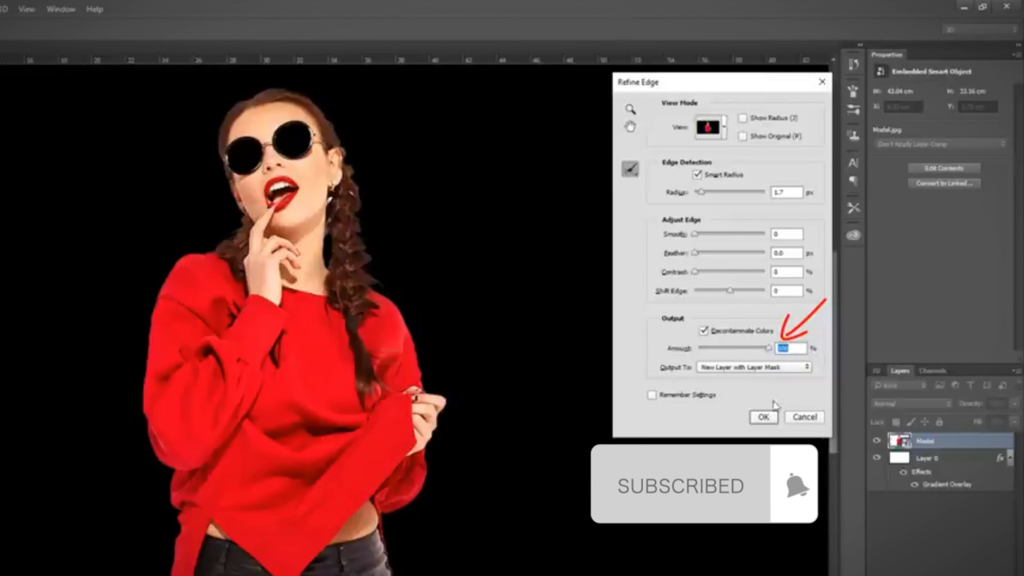
pyautogui.click(768, 418)
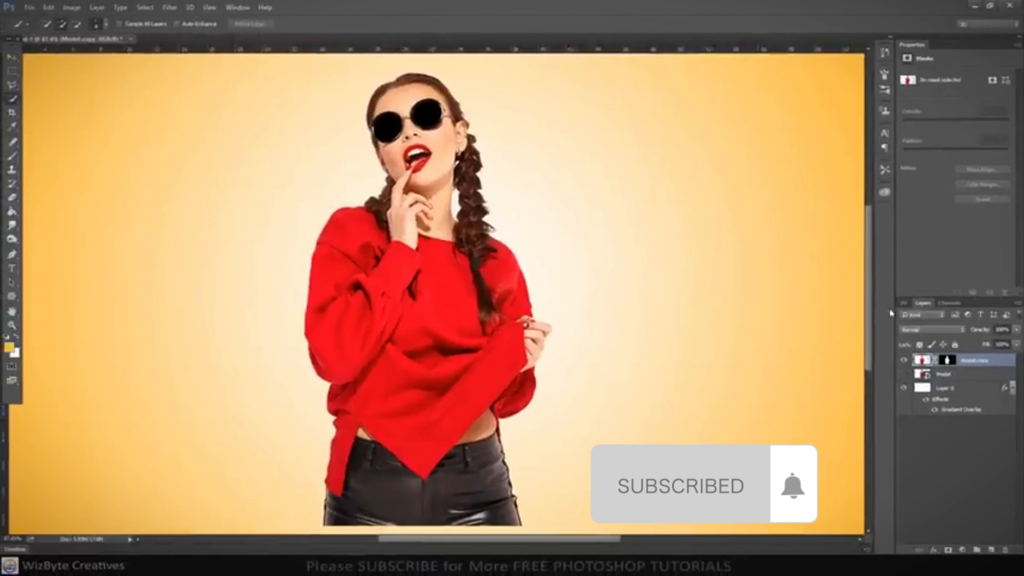
# - Place dripping.png on the canvas, scale it down to about 70%, flip it horizontally and move it down over the sweater
pyautogui.click(12, 57)
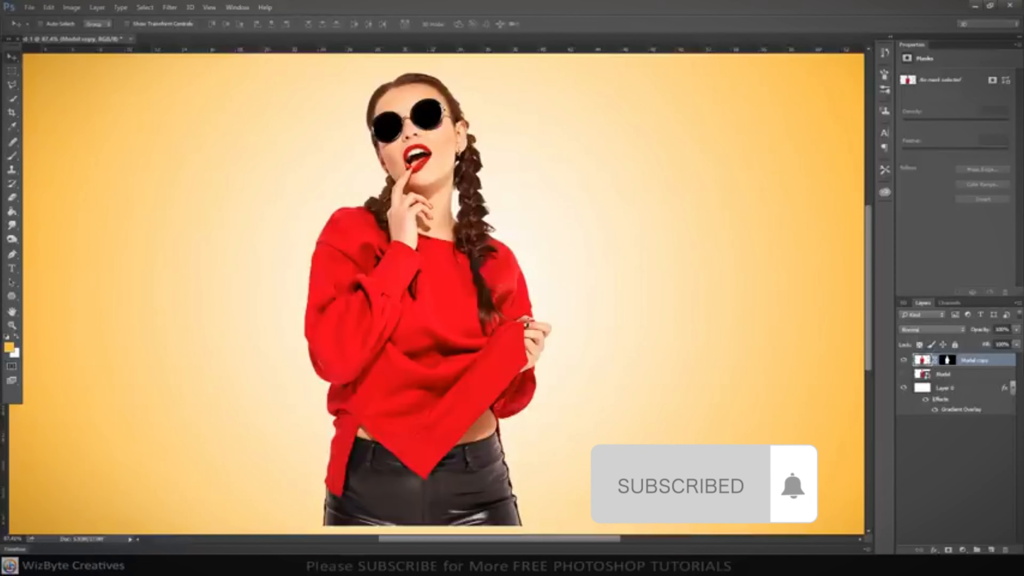
pyautogui.moveTo(144, 565)
pyautogui.click(138, 515)
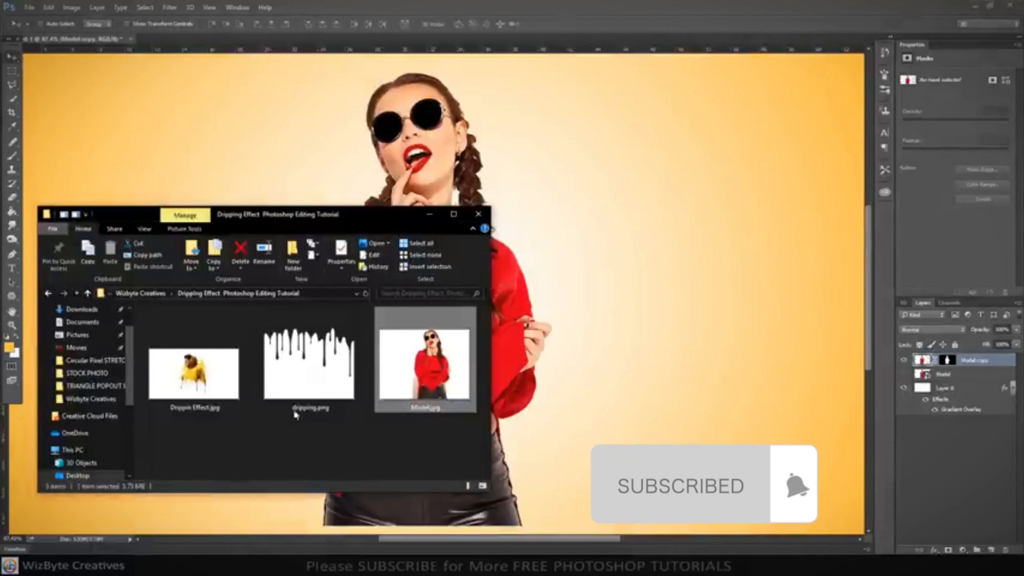
pyautogui.moveTo(308, 370); pyautogui.dragTo(531, 242)
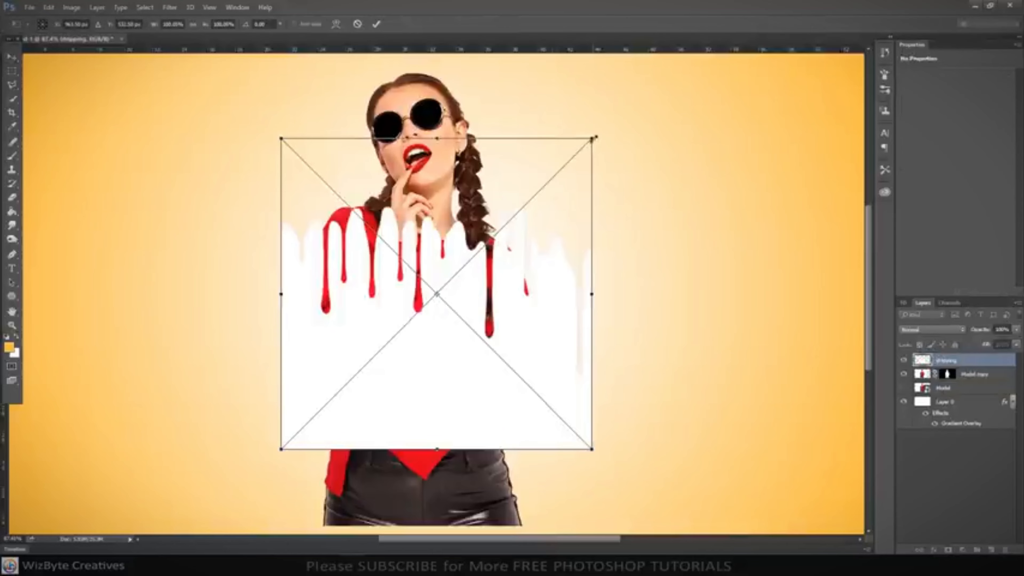
pyautogui.moveTo(594, 138); pyautogui.dragTo(547, 186)
pyautogui.moveTo(548, 191); pyautogui.dragTo(552, 187)
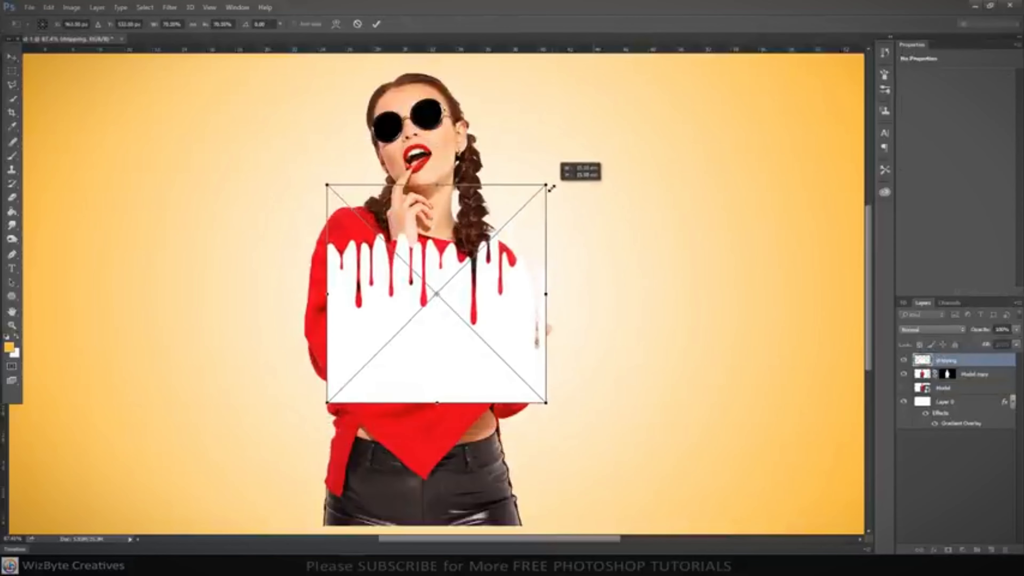
pyautogui.moveTo(473, 282); pyautogui.dragTo(448, 370)
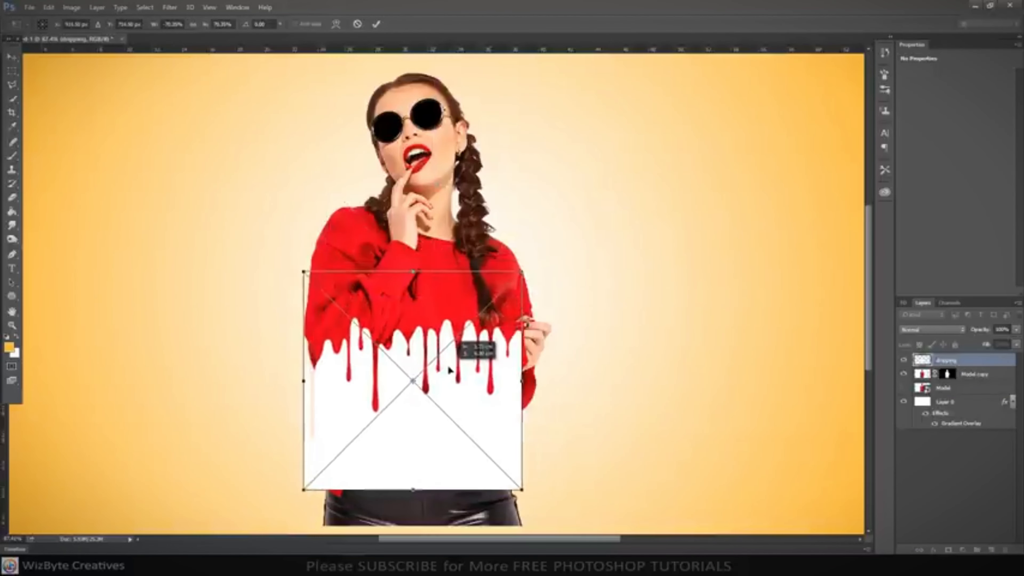
# - Enlarge the drip image to about 89%, position it across the full width of the lower sweater and commit the placement
pyautogui.moveTo(520, 272); pyautogui.dragTo(537, 255)
pyautogui.scroll(-1, 466, 369)
pyautogui.moveTo(470, 351)
pyautogui.mouseDown()
pyautogui.moveTo(474, 379)
pyautogui.moveTo(467, 365)
pyautogui.mouseUp()
pyautogui.moveTo(531, 261); pyautogui.dragTo(541, 250)
pyautogui.moveTo(489, 360)
pyautogui.mouseDown()
pyautogui.moveTo(489, 376)
pyautogui.moveTo(500, 376)
pyautogui.moveTo(490, 363)
pyautogui.mouseUp()
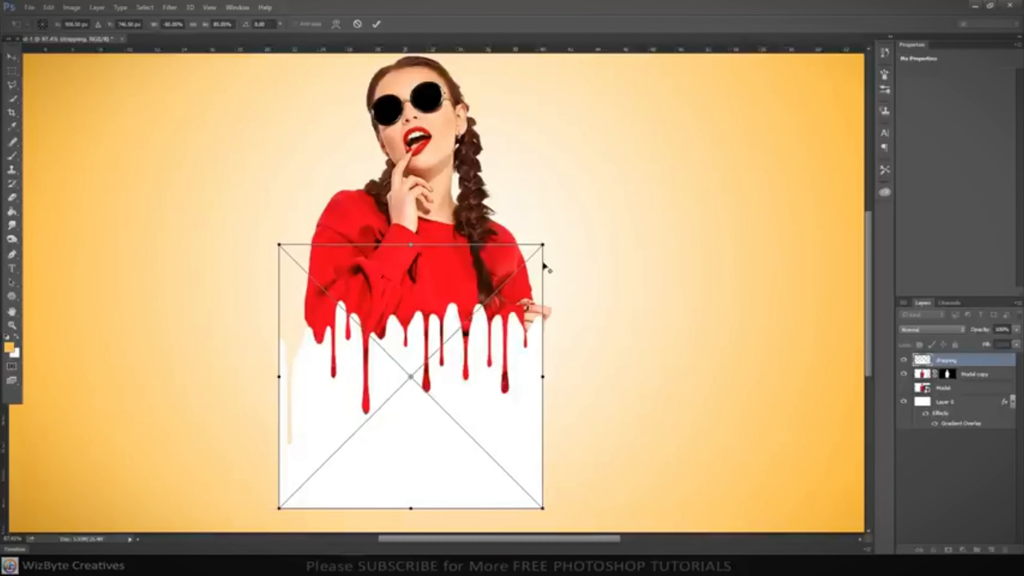
pyautogui.moveTo(542, 243); pyautogui.dragTo(549, 238)
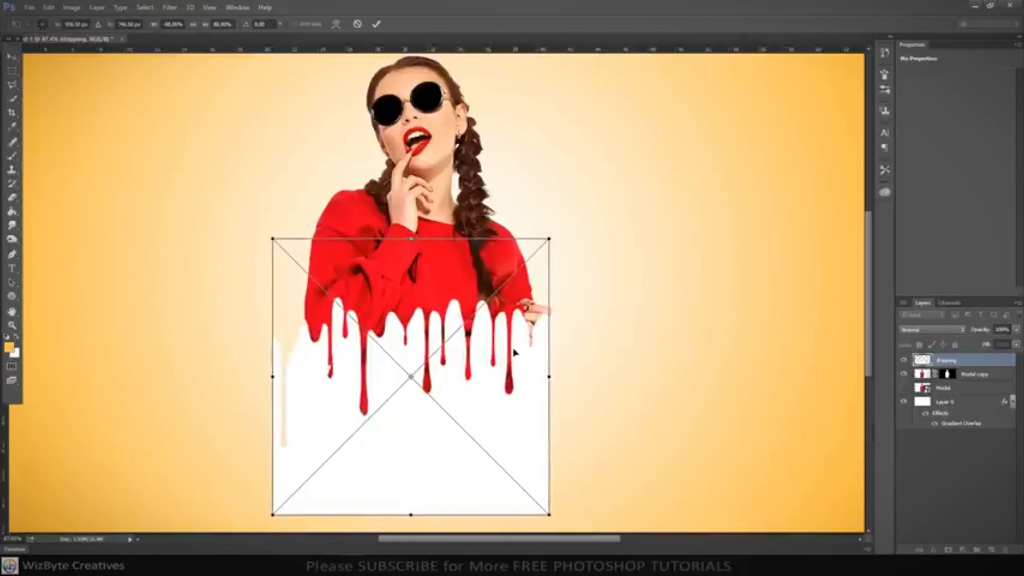
pyautogui.moveTo(513, 353); pyautogui.dragTo(517, 347)
pyautogui.moveTo(277, 370)
pyautogui.mouseDown()
pyautogui.moveTo(268, 371)
pyautogui.moveTo(287, 367)
pyautogui.moveTo(278, 370)
pyautogui.mouseUp()
pyautogui.moveTo(553, 372)
pyautogui.mouseDown()
pyautogui.moveTo(542, 372)
pyautogui.moveTo(566, 372)
pyautogui.moveTo(557, 372)
pyautogui.mouseUp()
pyautogui.press('Return')
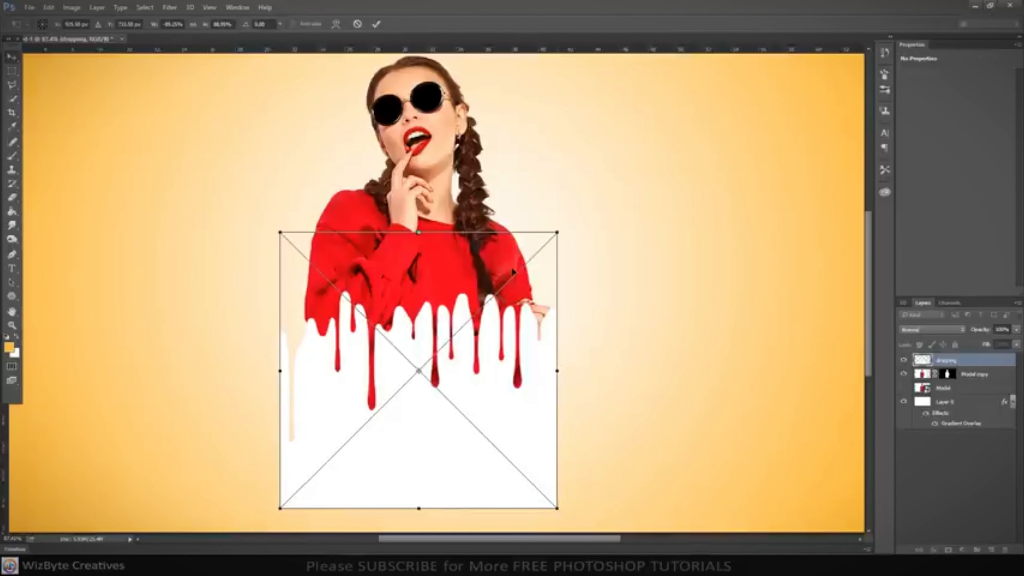
# - Delete the drip shape's area from the Model copy layer, hide the dripping layer and deselect
pyautogui.keyDown('ctrl'); pyautogui.click(923, 360); pyautogui.keyUp('ctrl')
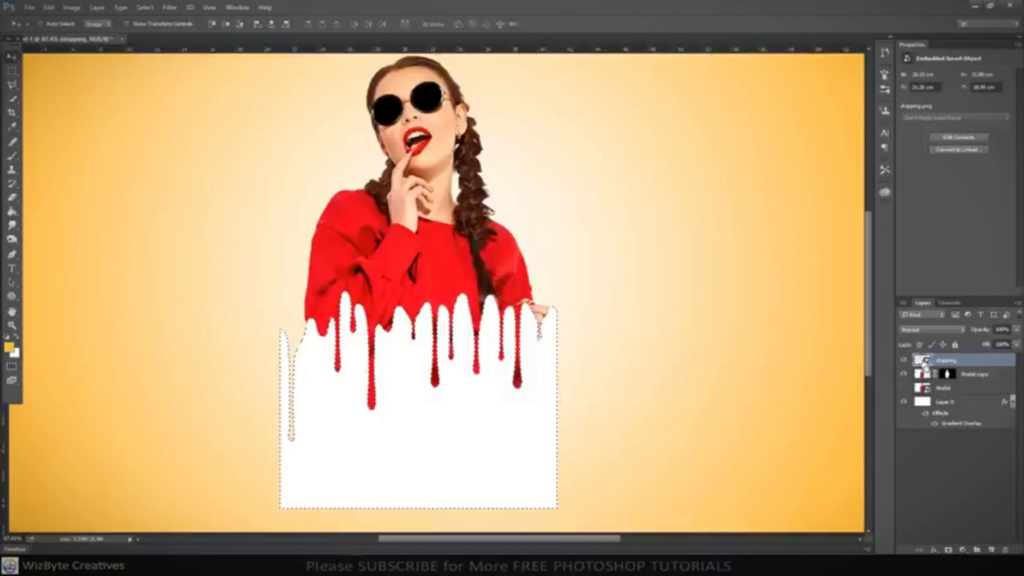
pyautogui.click(925, 379)
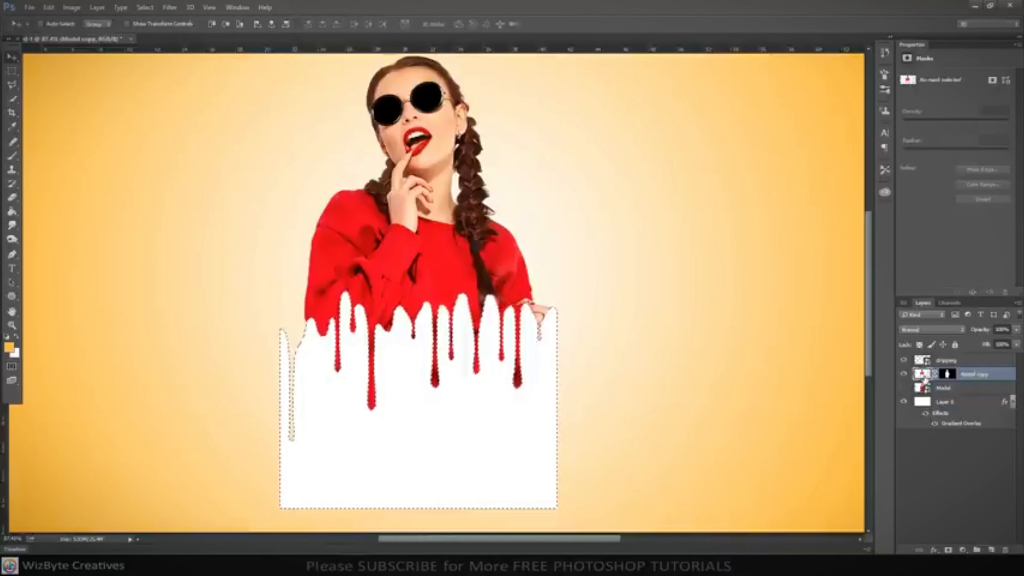
pyautogui.click(903, 361)
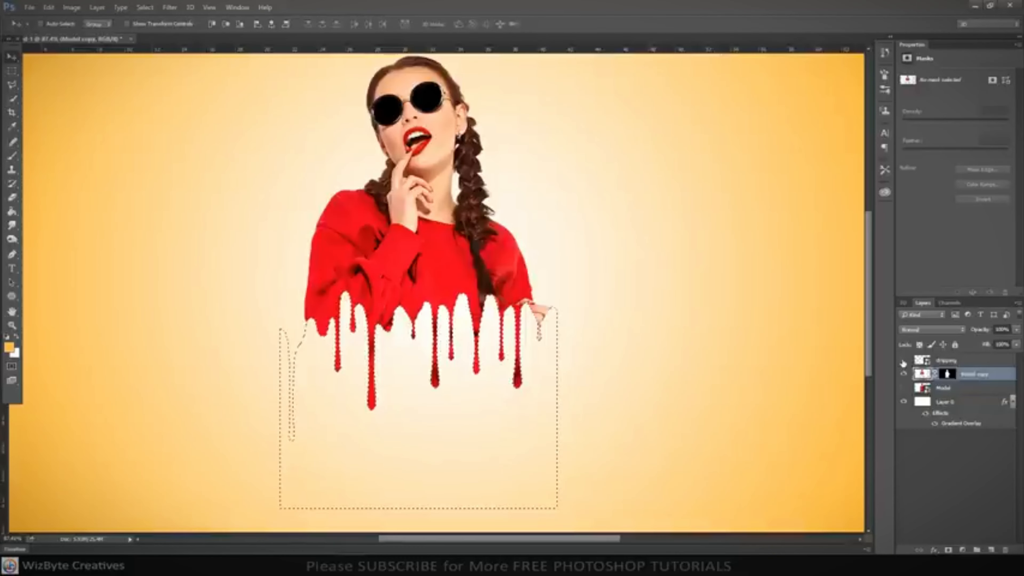
pyautogui.hotkey('ctrl', 'd')
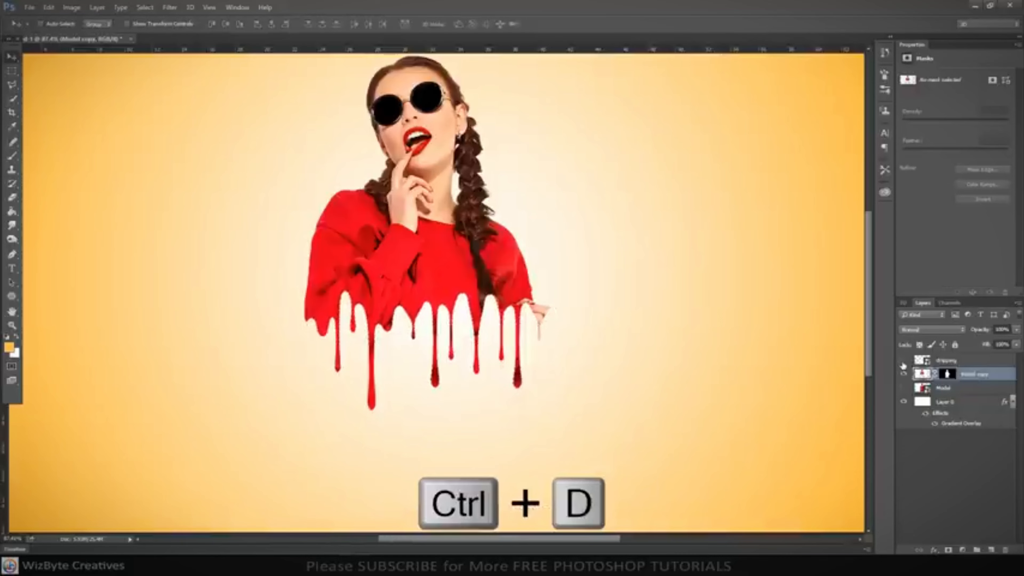
# - Erase the leftover fingers beside the sweater's edge with the Eraser tool, using a different brush preset
pyautogui.scroll(-2, 686, 389)
pyautogui.scroll(2, 583, 418)
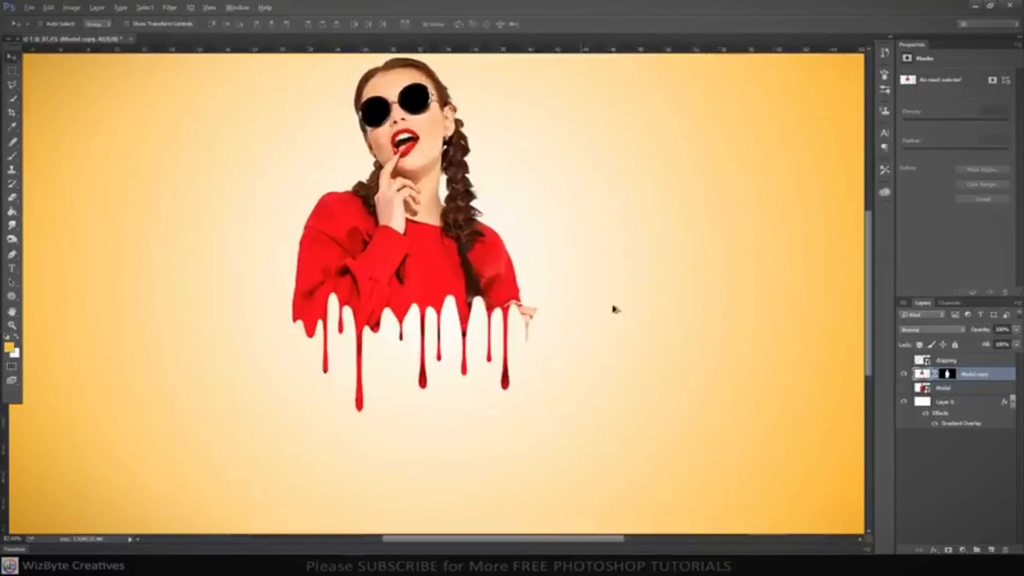
pyautogui.click(17, 202)
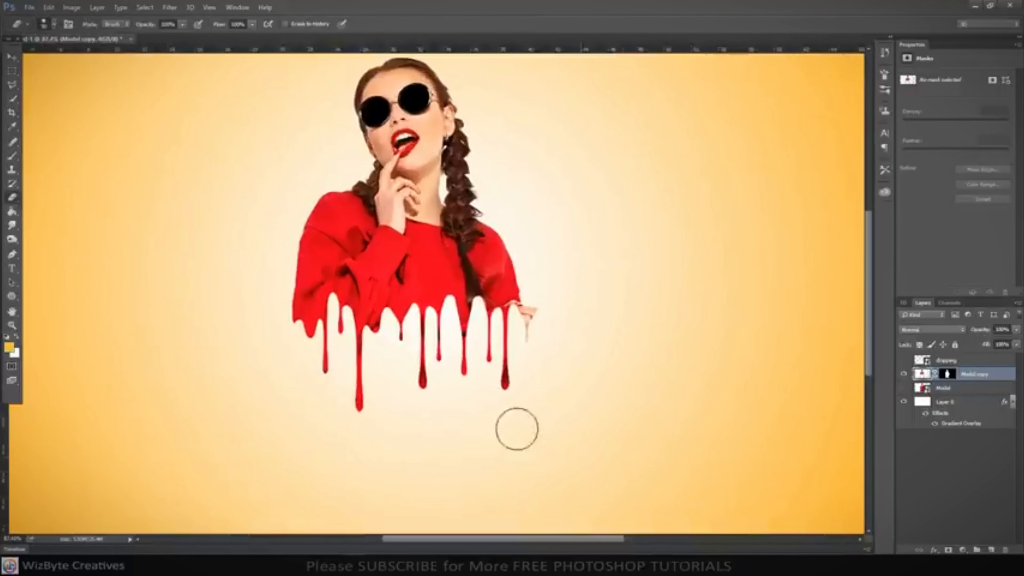
pyautogui.rightClick(12, 198)
pyautogui.click(68, 198)
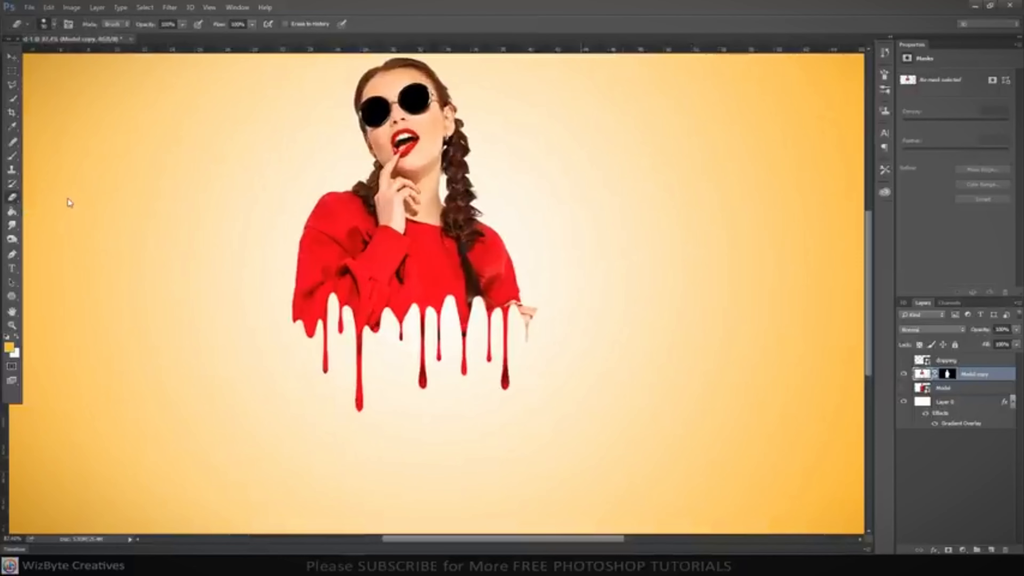
pyautogui.click(54, 25)
pyautogui.click(40, 130)
pyautogui.click(550, 412)
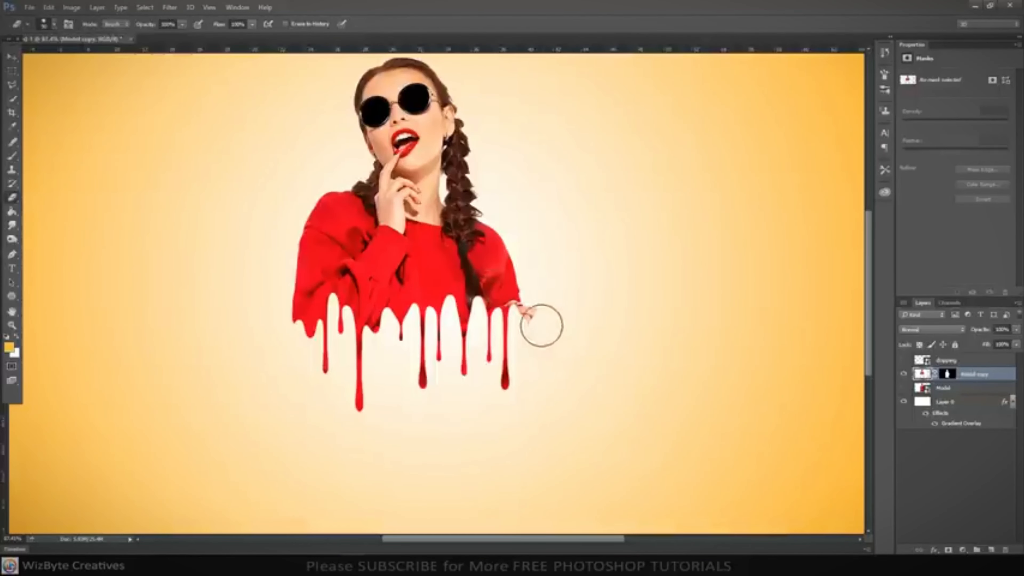
pyautogui.scroll(2, 542, 321)
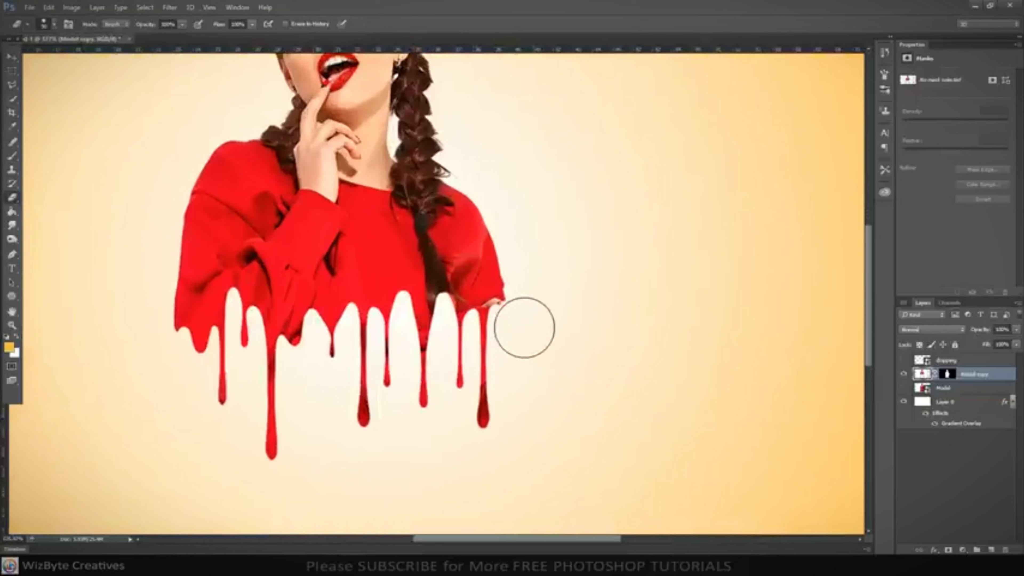
# - Shrink the eraser brush and clean up the remaining skin bits at the sweater's lower outer corner
pyautogui.press('[')
pyautogui.press('[')
pyautogui.press('[')
pyautogui.press('[')
pyautogui.press('[')
pyautogui.press('[')
pyautogui.press('[')
pyautogui.press('[')
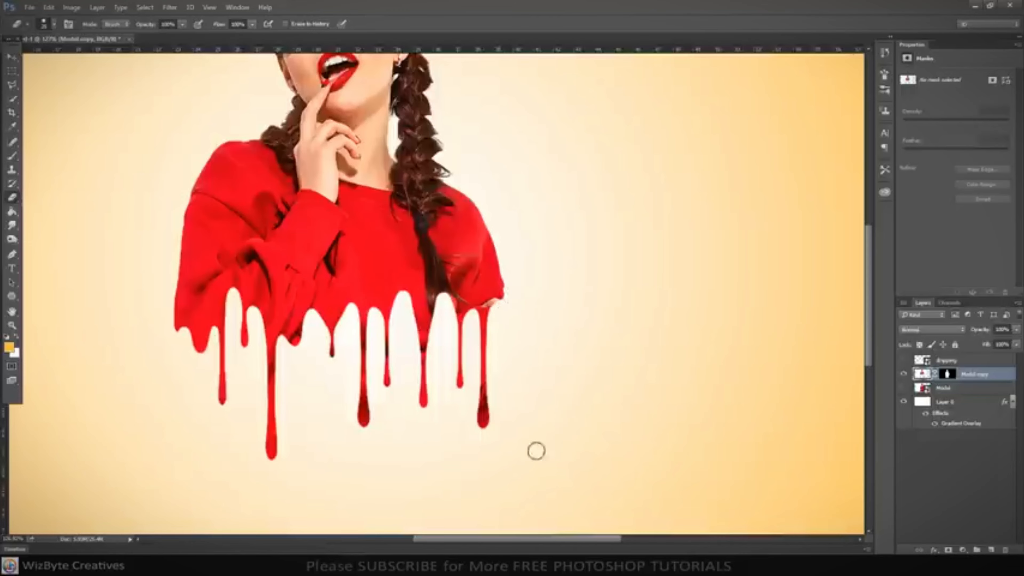
# - Enlarge the dripping model slightly with Free Transform, move her a little lower on the canvas and commit
pyautogui.scroll(-2, 455, 480)
pyautogui.scroll(-1, 446, 498)
pyautogui.scroll(1, 444, 498)
pyautogui.scroll(-1, 151, 375)
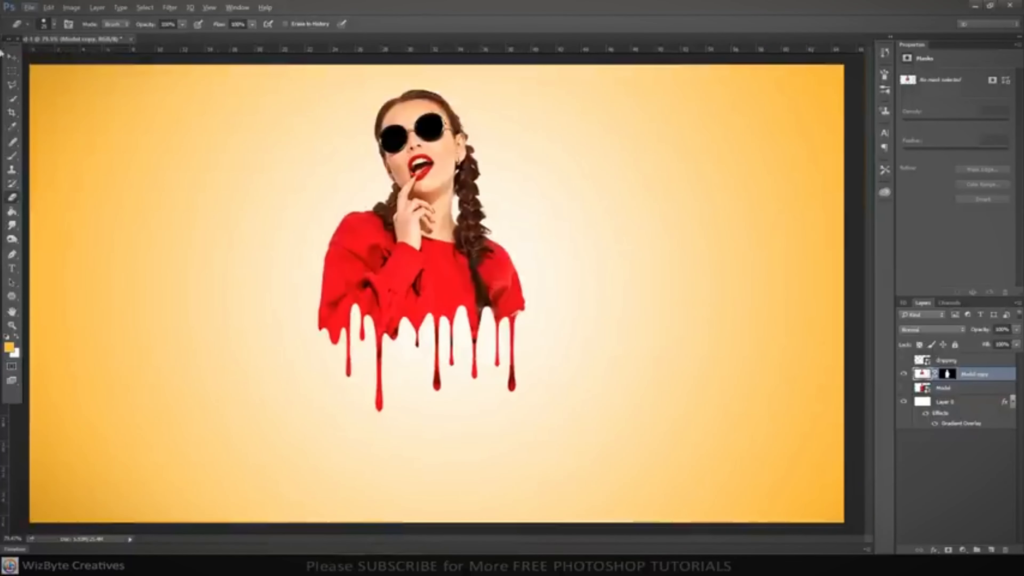
pyautogui.click(12, 57)
pyautogui.scroll(-1, 406, 366)
pyautogui.hotkey('ctrl', 't')
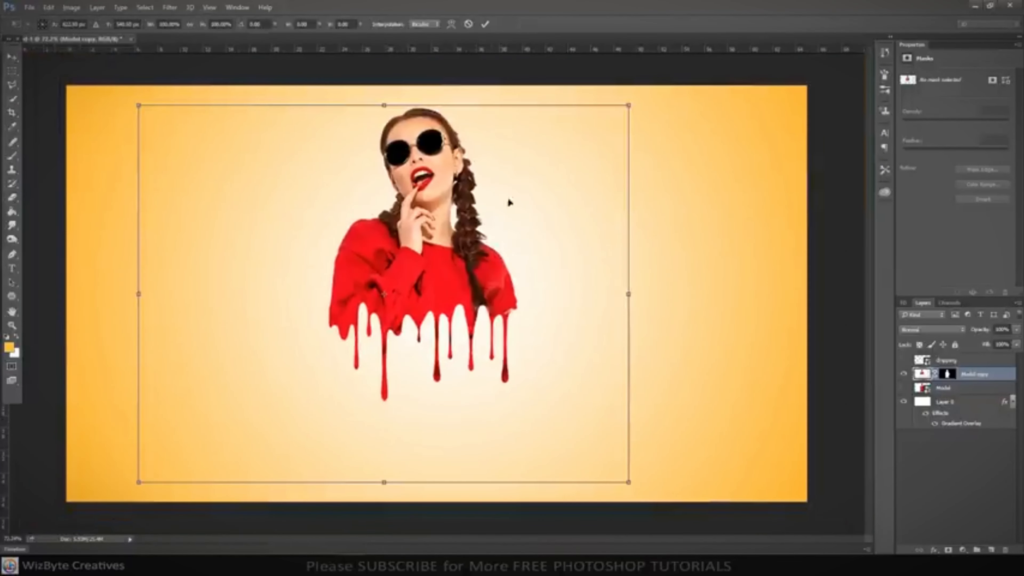
pyautogui.moveTo(641, 101); pyautogui.dragTo(648, 92)
pyautogui.moveTo(521, 153); pyautogui.dragTo(516, 179)
pyautogui.press('Return')
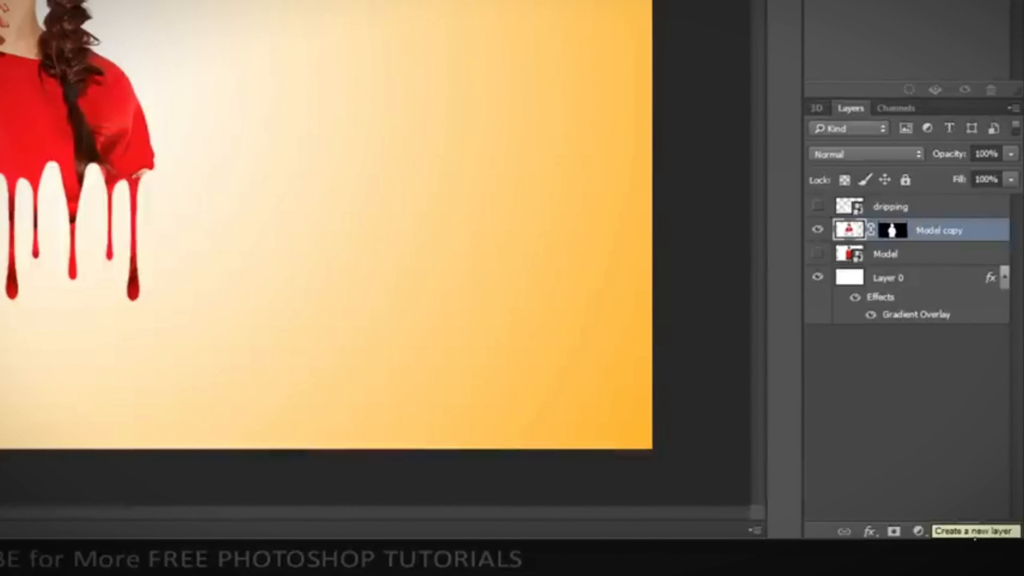
# - Add a new layer below Model copy and set the foreground color to a red based on the sweater, f10020
pyautogui.click(971, 534)
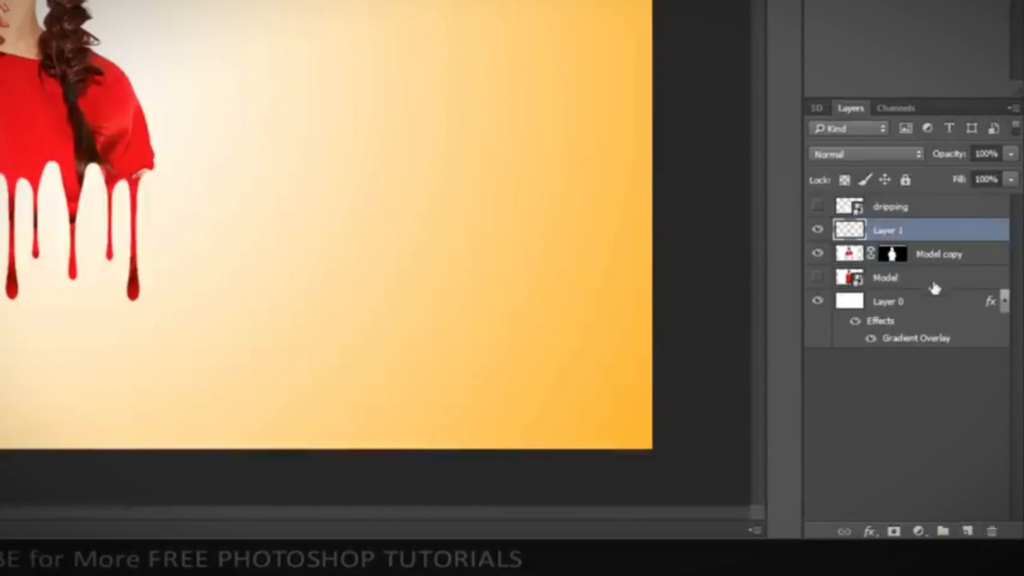
pyautogui.moveTo(924, 238); pyautogui.dragTo(925, 261)
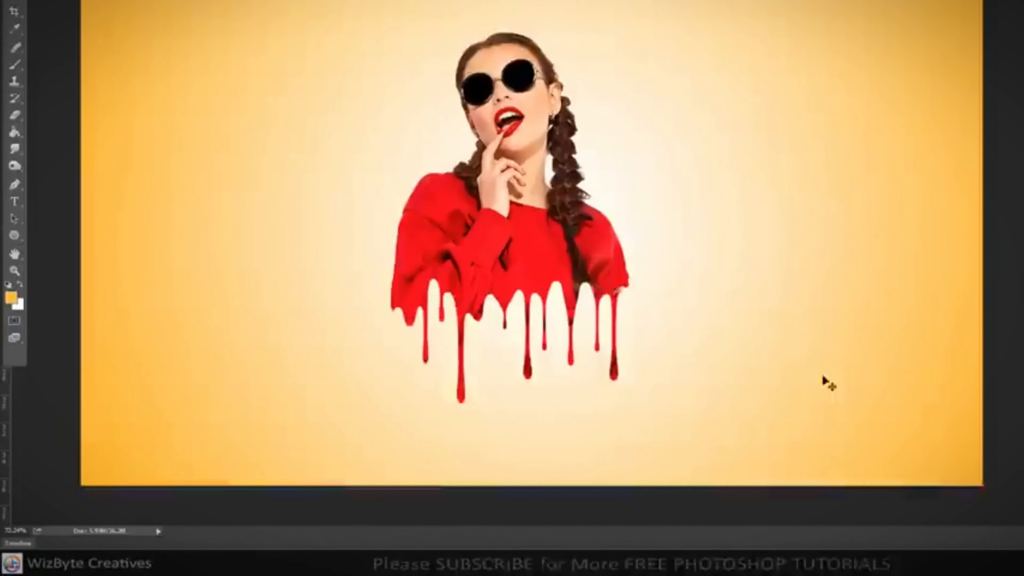
pyautogui.click(12, 299)
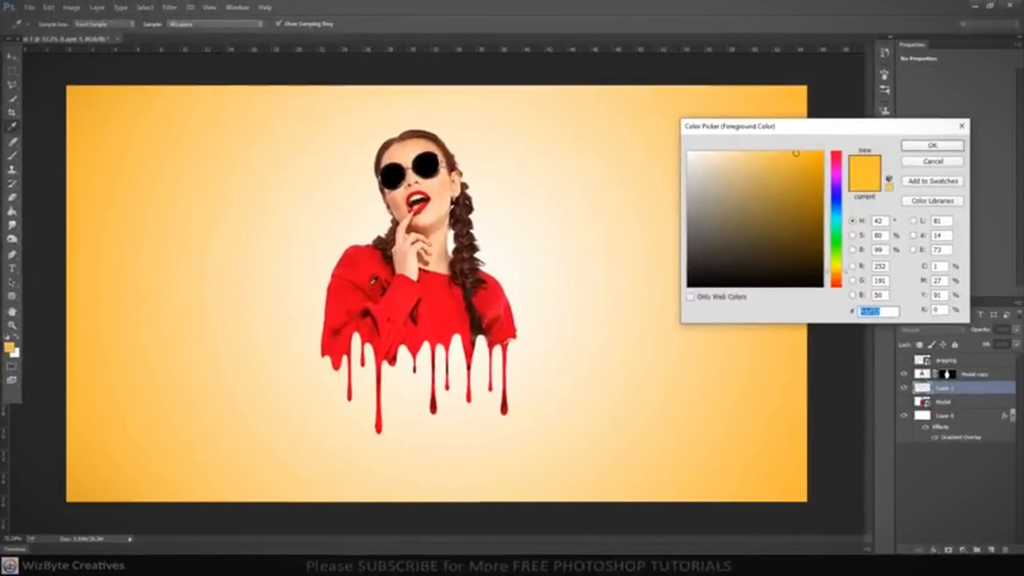
pyautogui.click(358, 272)
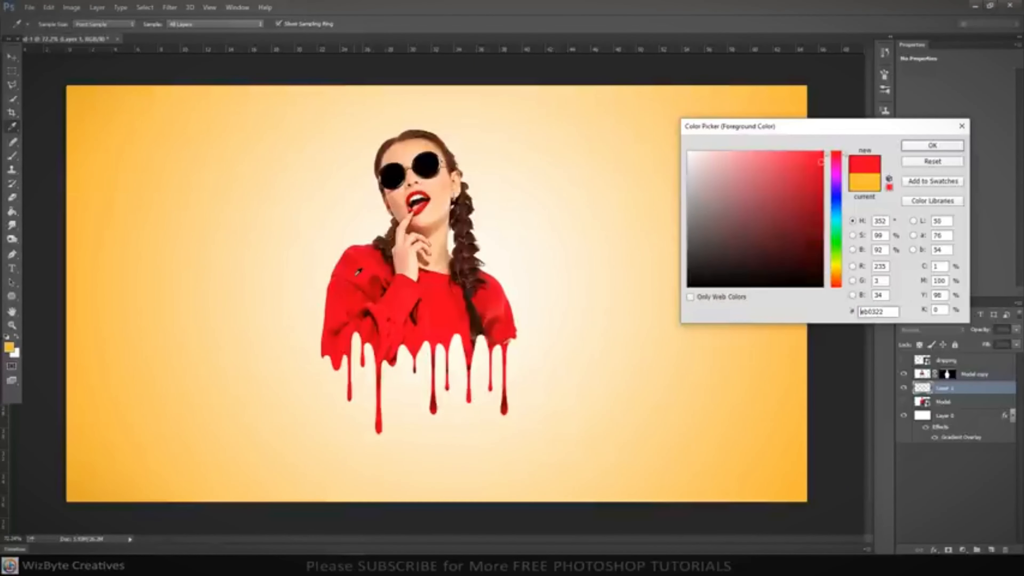
pyautogui.click(823, 158)
pyautogui.click(932, 145)
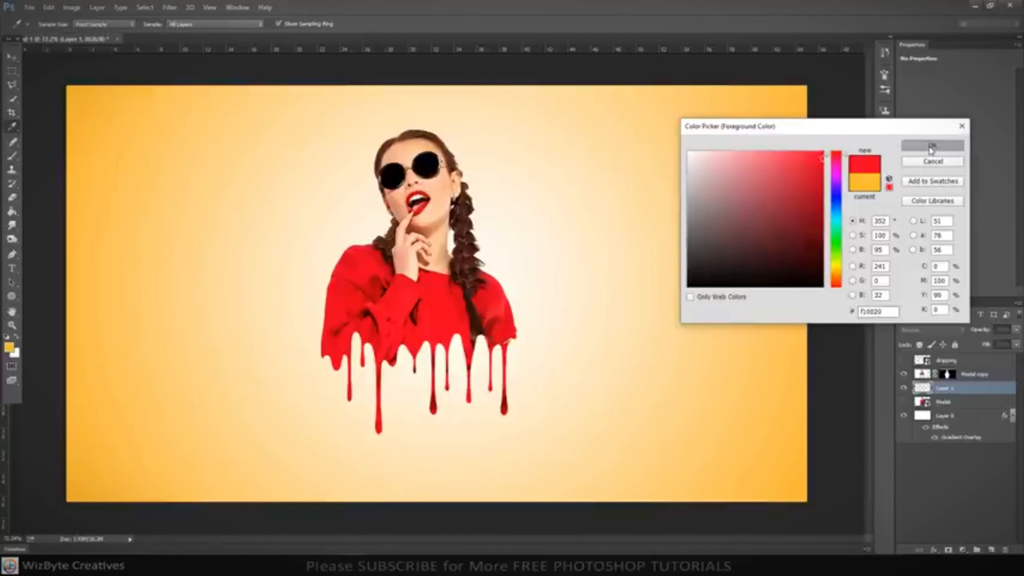
# - Activate the Brush tool and pick the 504 px paint splatter brush preset
pyautogui.press('v')
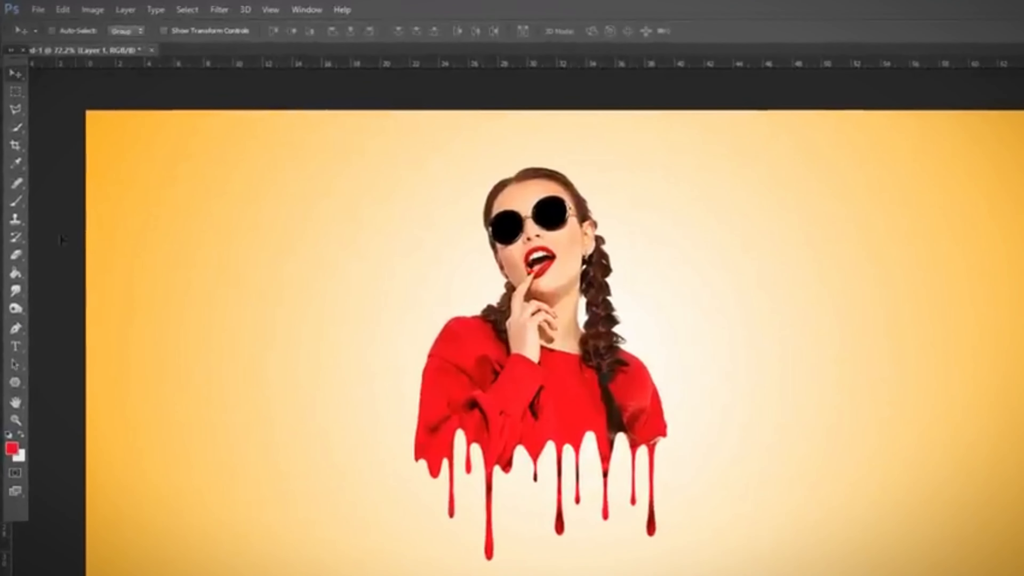
pyautogui.click(22, 202)
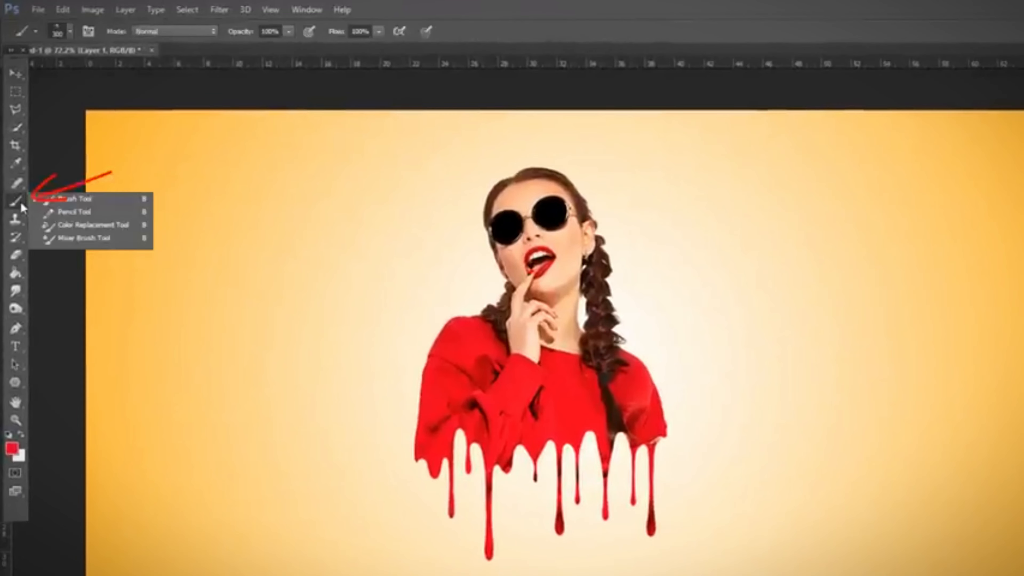
pyautogui.click(50, 196)
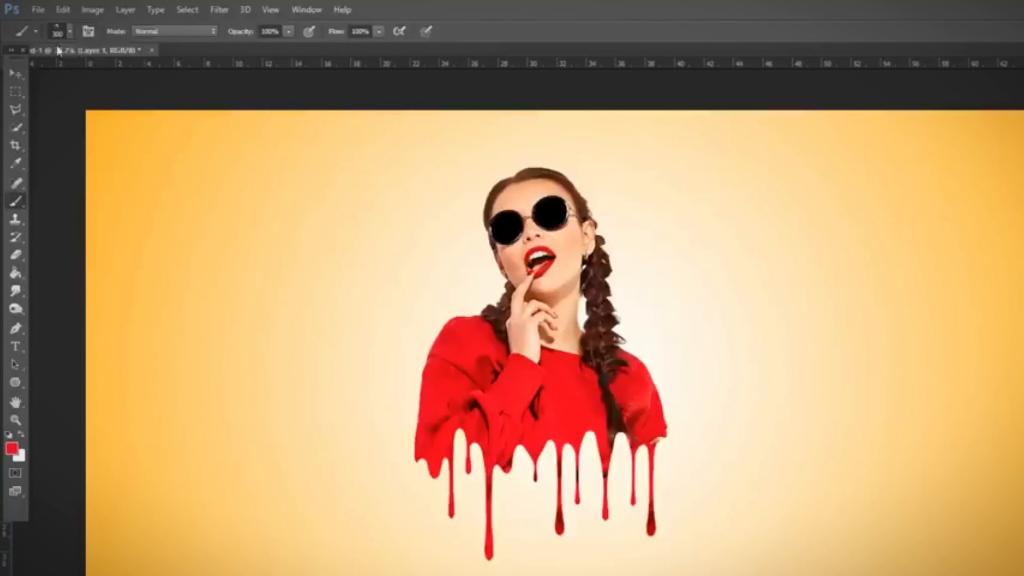
pyautogui.click(69, 31)
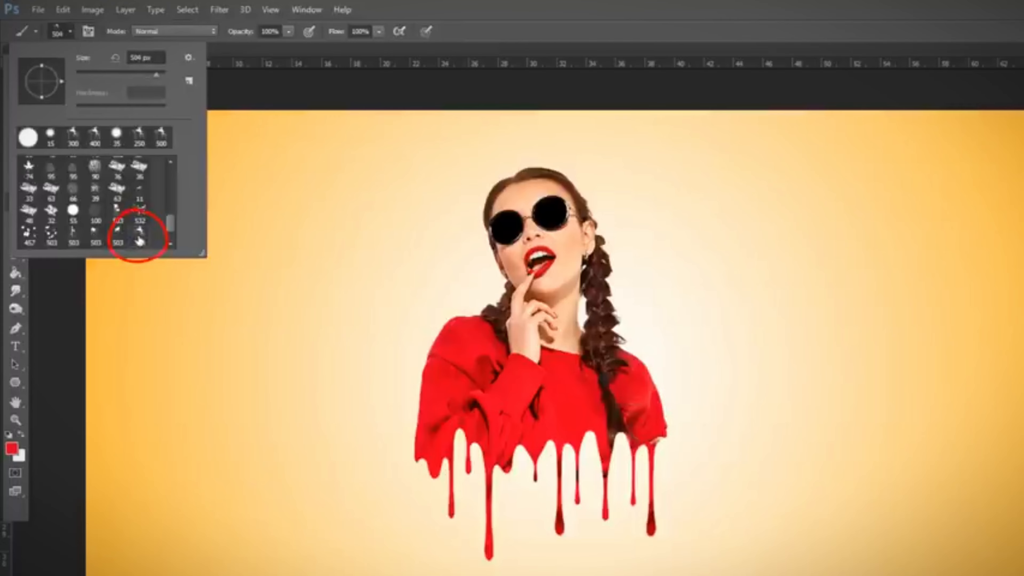
pyautogui.press('Return')
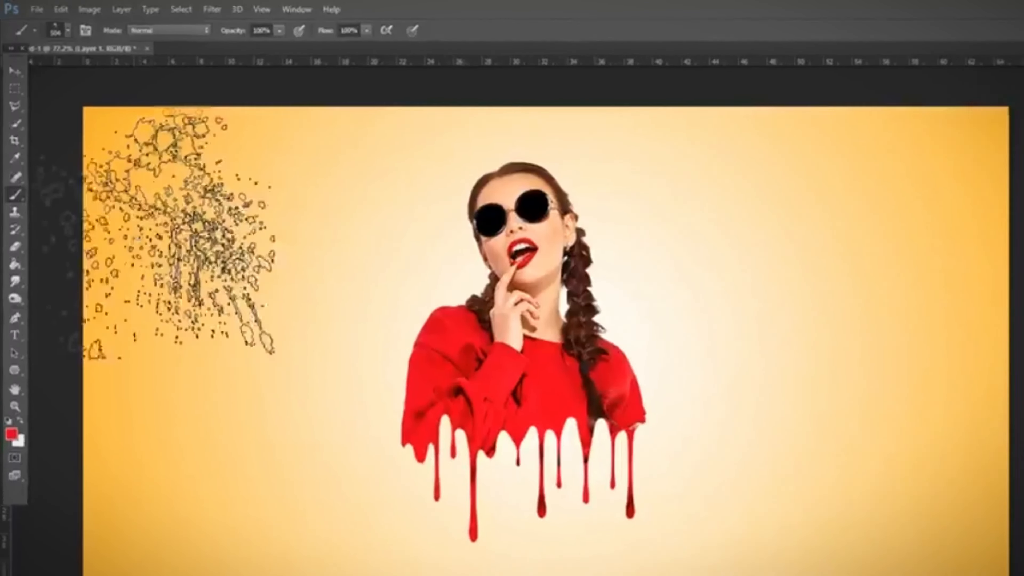
# - Reduce the splatter brush to 300 px and stamp a red splatter on Layer 1 behind the model's shoulder on the left of the canvas
pyautogui.press('[')
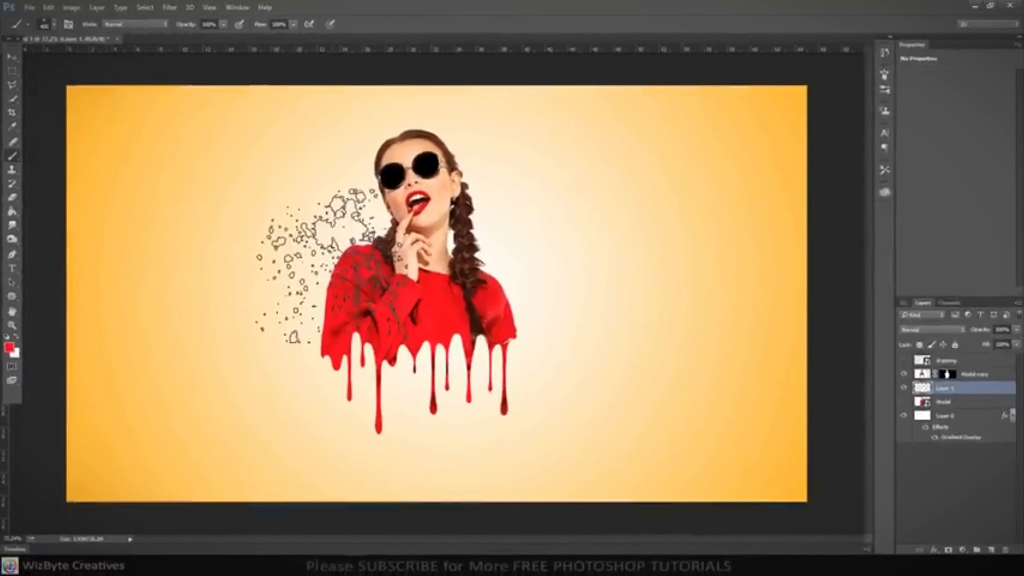
pyautogui.press('[')
pyautogui.click(377, 280)
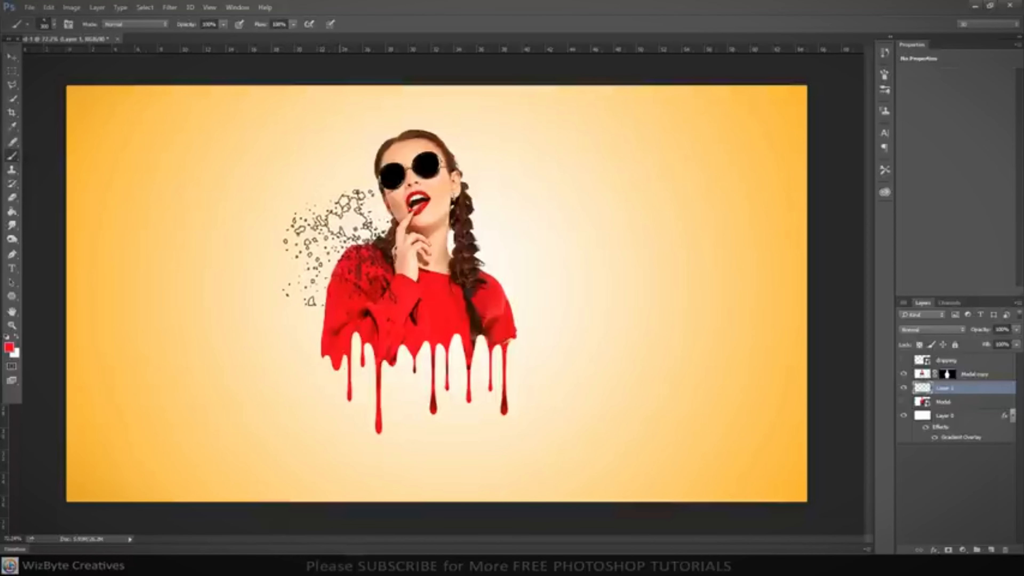
pyautogui.moveTo(335, 248)
pyautogui.mouseDown()
pyautogui.moveTo(375, 335)
pyautogui.moveTo(504, 291)
pyautogui.mouseUp()
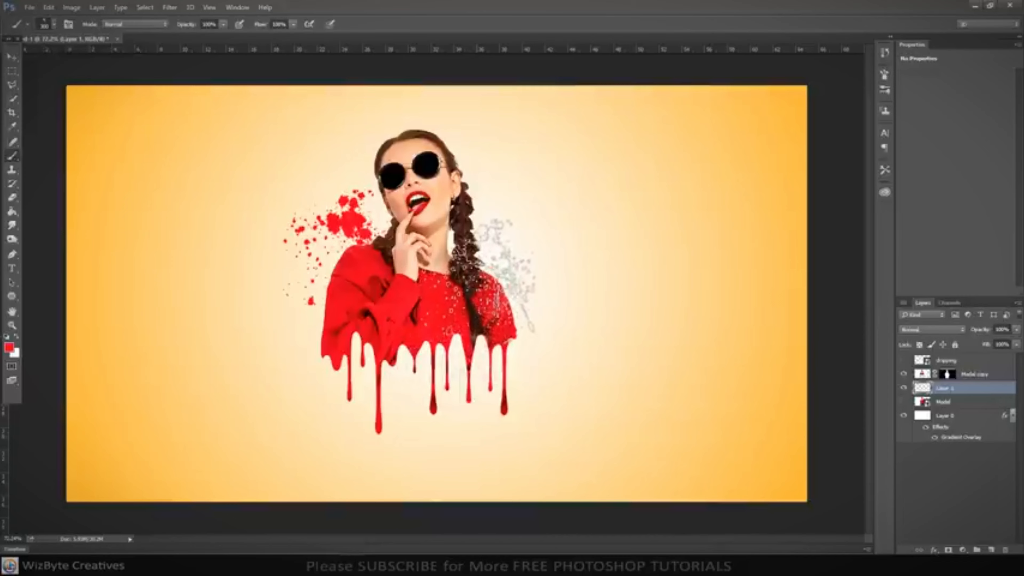
# - Stamp a matching red splatter at 300 px behind the model's other shoulder, beside the long braid, and switch to the Move tool
pyautogui.press(']')
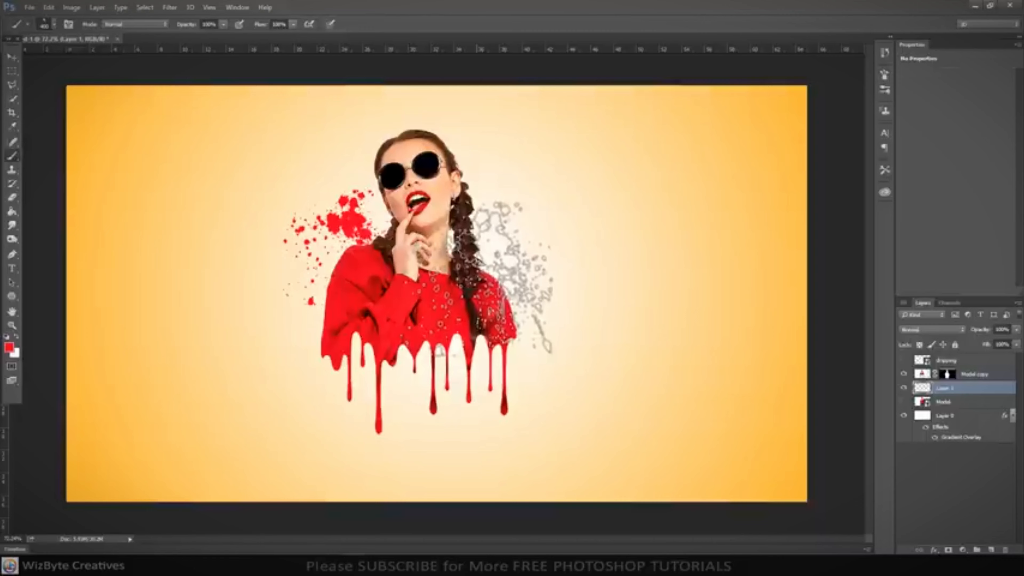
pyautogui.press('[')
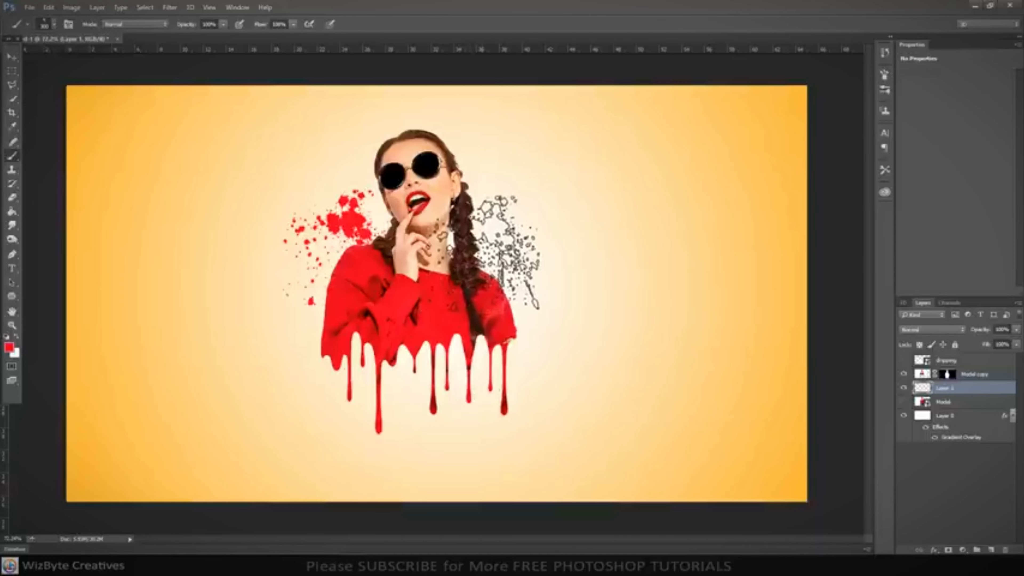
pyautogui.click(504, 252)
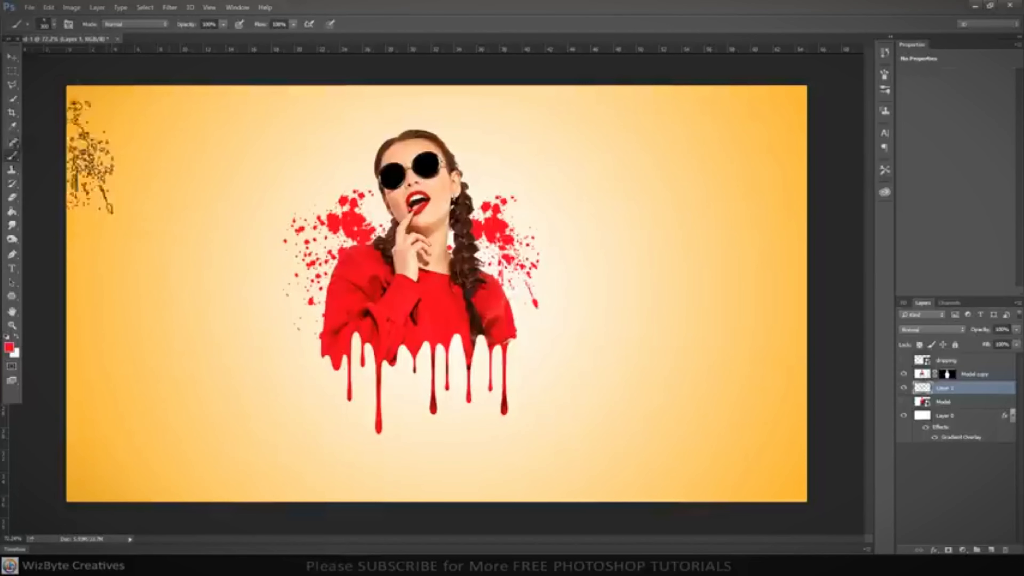
pyautogui.click(12, 59)
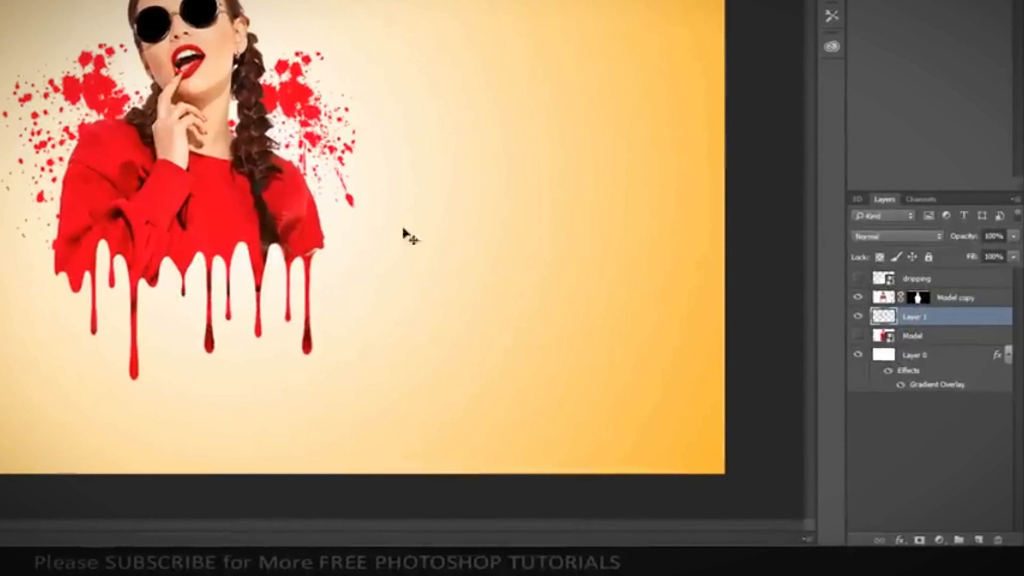
# - Add a Drop Shadow to Model copy: Linear Burn, black 000000, opacity 100%, angle 90°, distance 5 px, spread and size 0
pyautogui.click(951, 303)
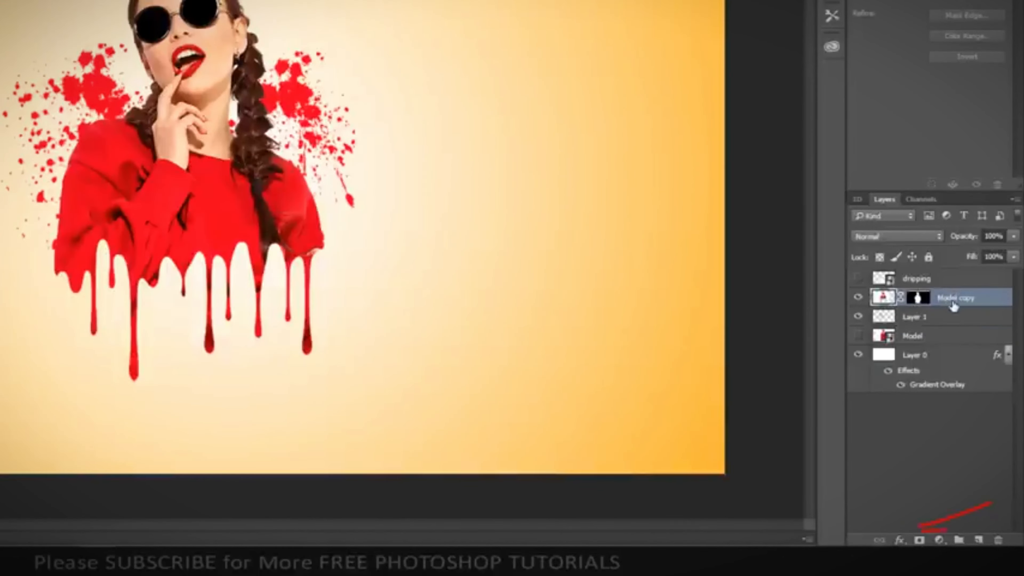
pyautogui.click(899, 540)
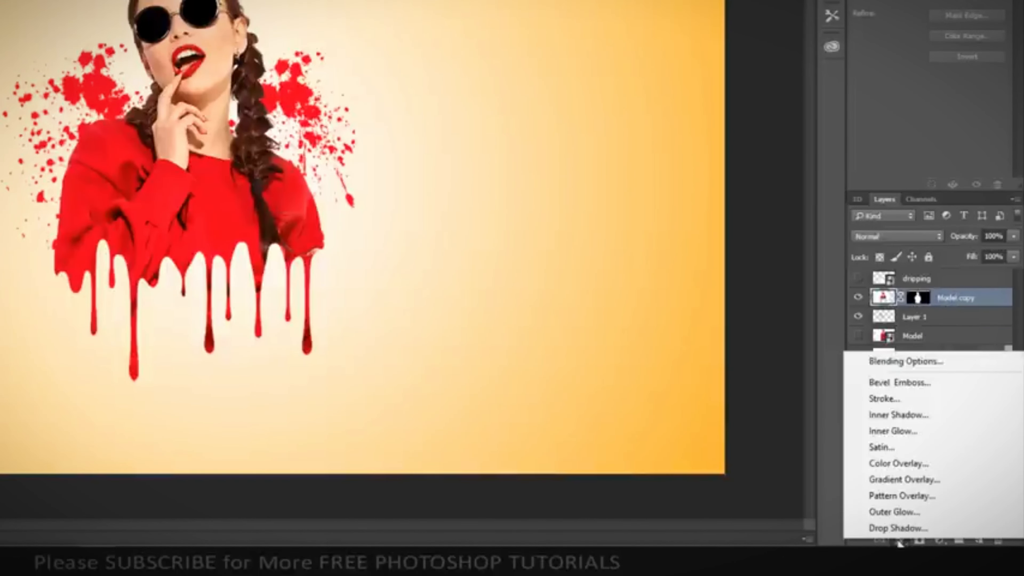
pyautogui.click(898, 528)
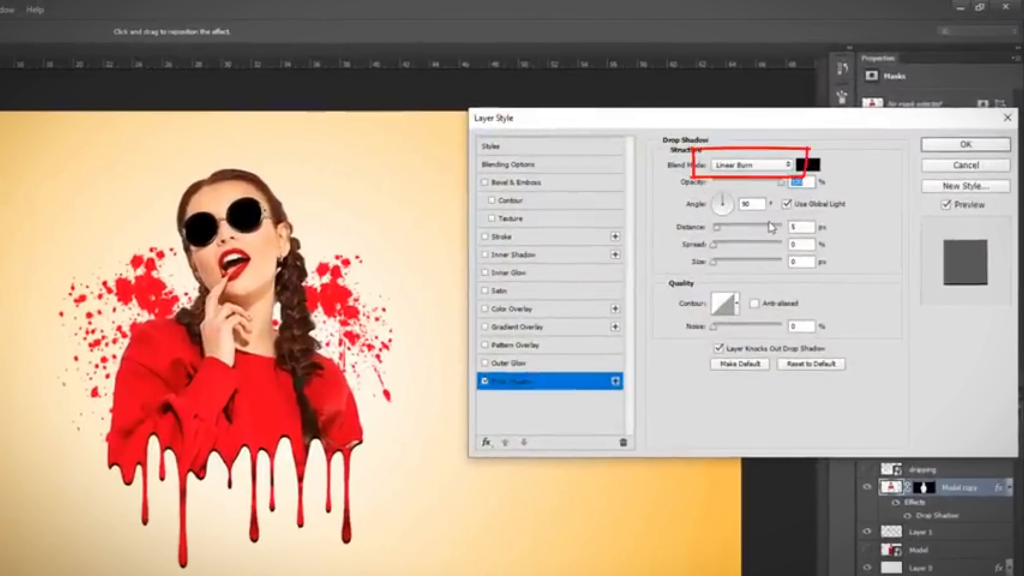
pyautogui.click(807, 164)
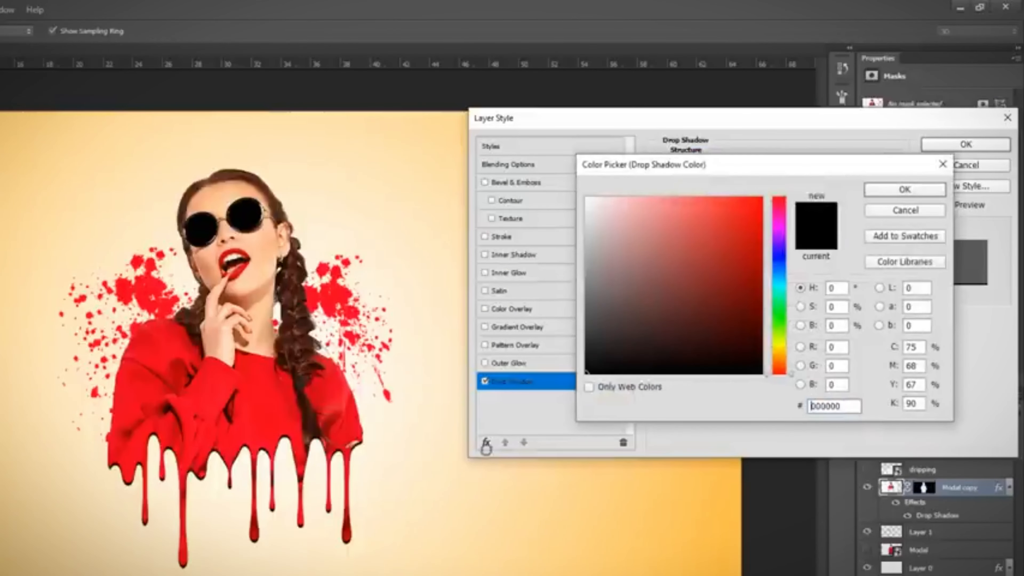
pyautogui.click(903, 191)
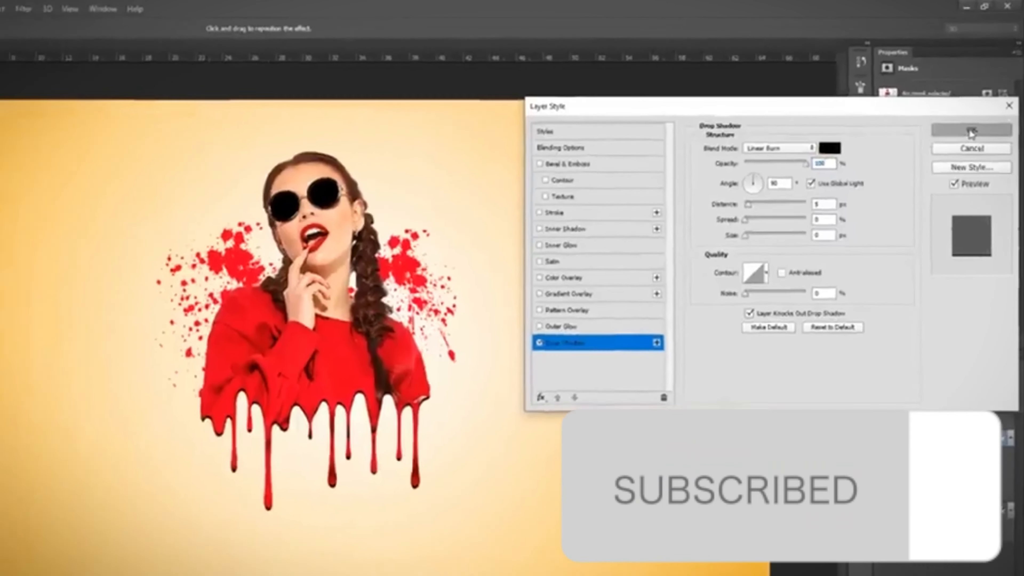
pyautogui.click(966, 145)
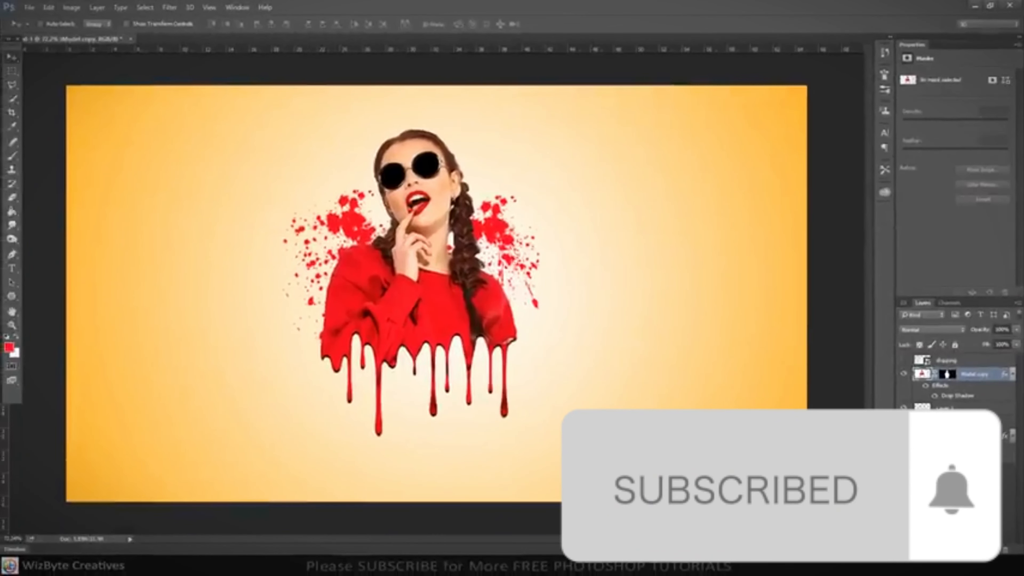